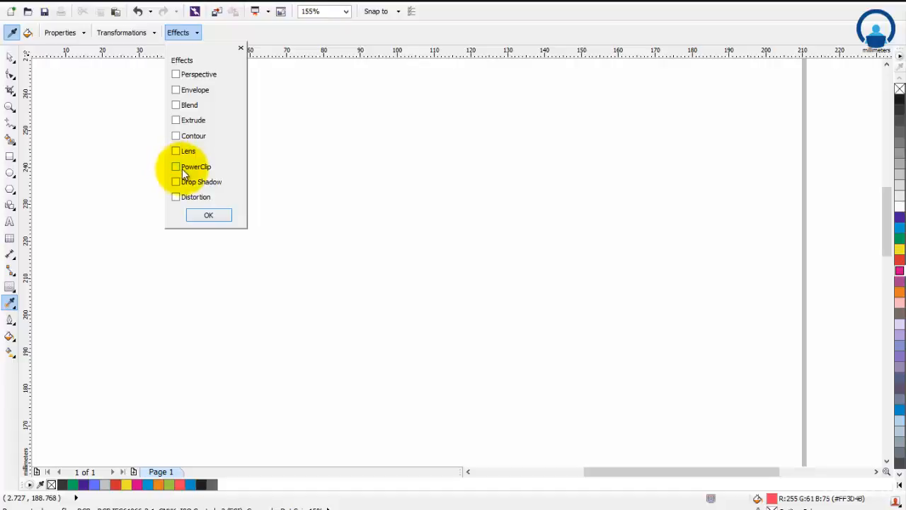
# Accept the eyedropper's effect options and draw a cyan-filled rectangle about 47 mm wide and 43 mm high.
pyautogui.click(208, 215)
pyautogui.click(11, 57)
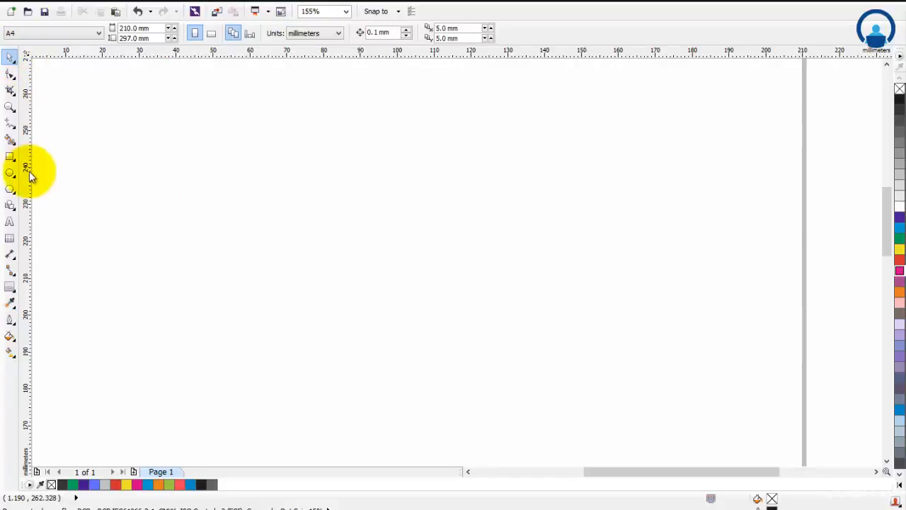
pyautogui.click(10, 157)
pyautogui.moveTo(236, 139)
pyautogui.mouseDown()
pyautogui.moveTo(316, 247)
pyautogui.moveTo(408, 297)
pyautogui.mouseUp()
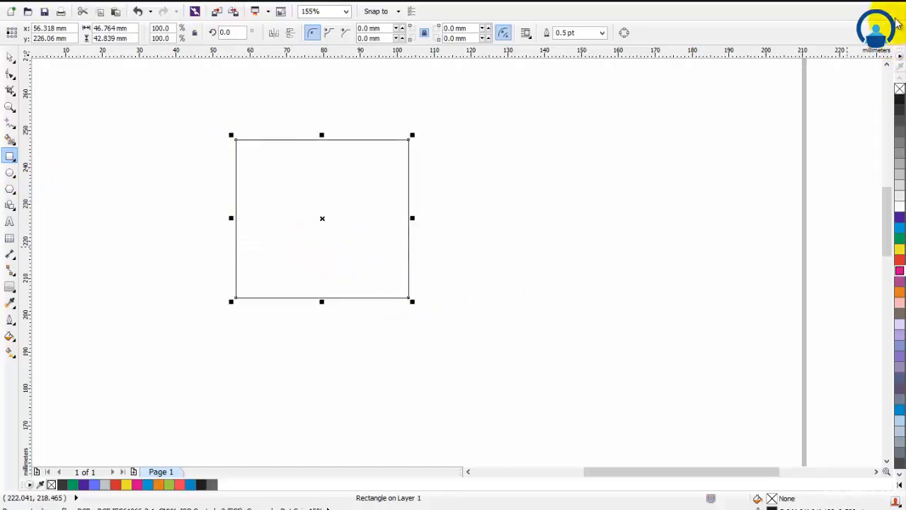
pyautogui.click(899, 99)
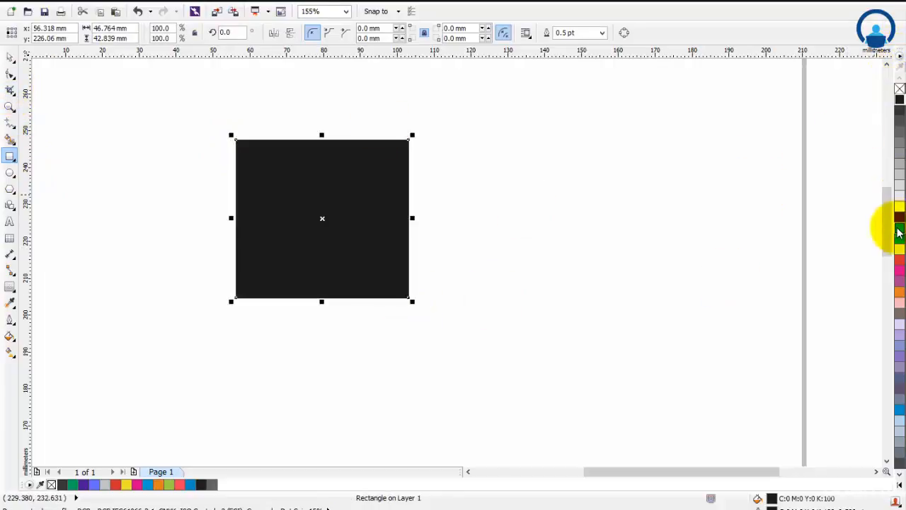
pyautogui.moveTo(899, 228); pyautogui.dragTo(343, 240)
# Draw an ellipse about 30 mm wide and 25 mm high beside the rectangle and fill it with the purple-blue palette colour.
pyautogui.click(10, 172)
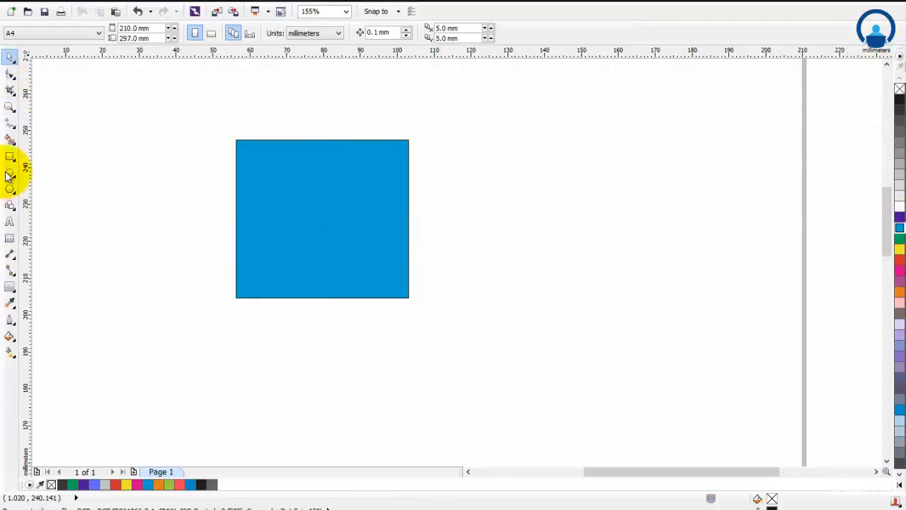
pyautogui.moveTo(538, 163); pyautogui.dragTo(654, 261)
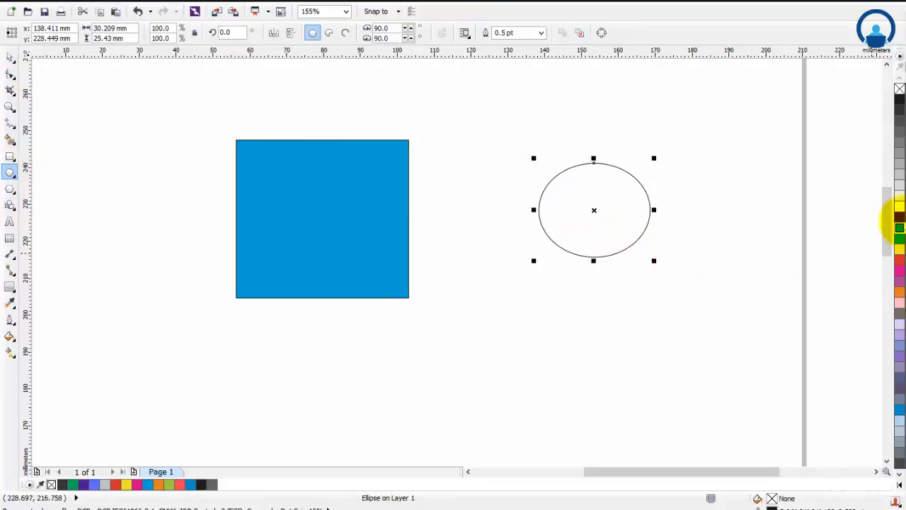
pyautogui.click(900, 217)
# Resize the ellipse to about 66 mm wide and 23 mm high and move it beside the cyan rectangle.
pyautogui.click(10, 57)
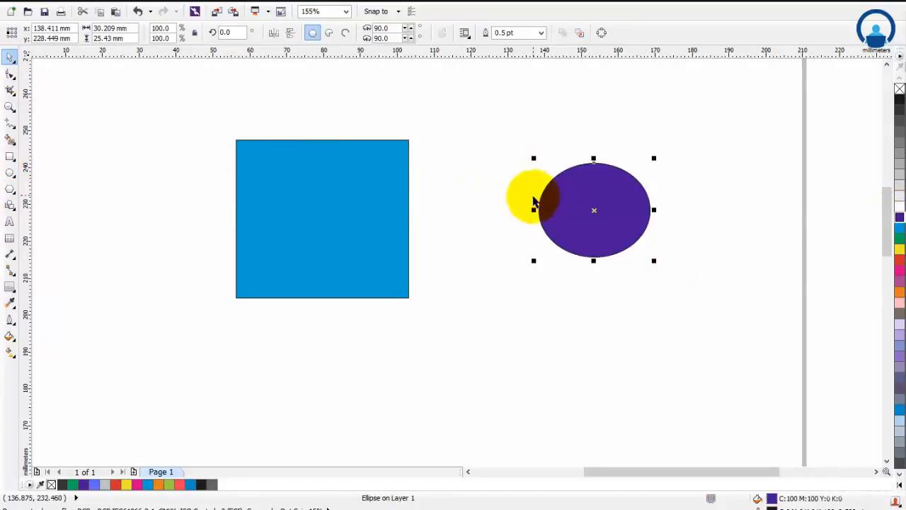
pyautogui.moveTo(533, 210); pyautogui.dragTo(471, 209)
pyautogui.moveTo(617, 227); pyautogui.dragTo(618, 197)
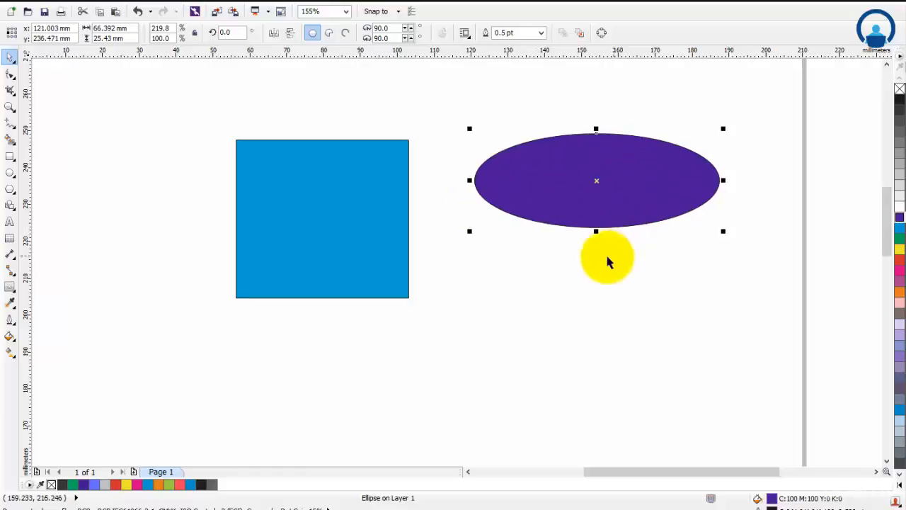
pyautogui.moveTo(596, 233)
pyautogui.mouseDown()
pyautogui.moveTo(597, 269)
pyautogui.moveTo(591, 233)
pyautogui.mouseUp()
pyautogui.moveTo(637, 182); pyautogui.dragTo(601, 229)
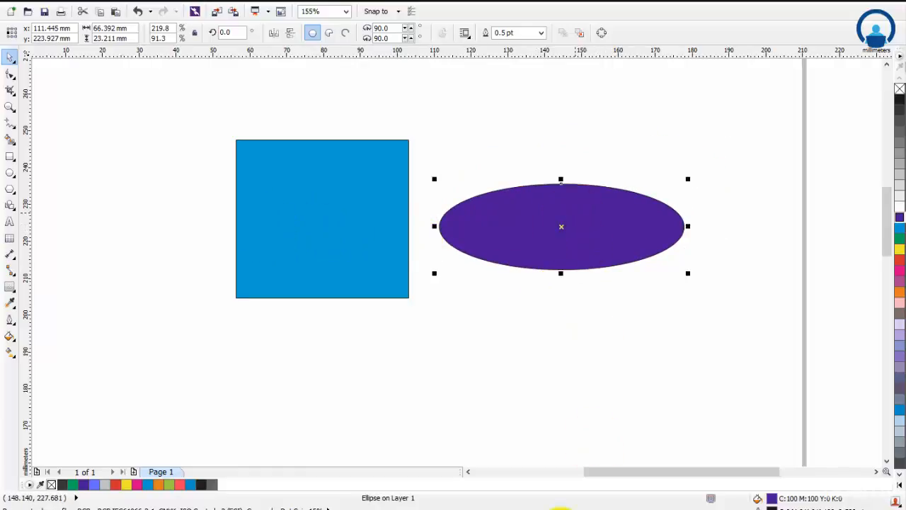
pyautogui.click(573, 170)
pyautogui.click(603, 217)
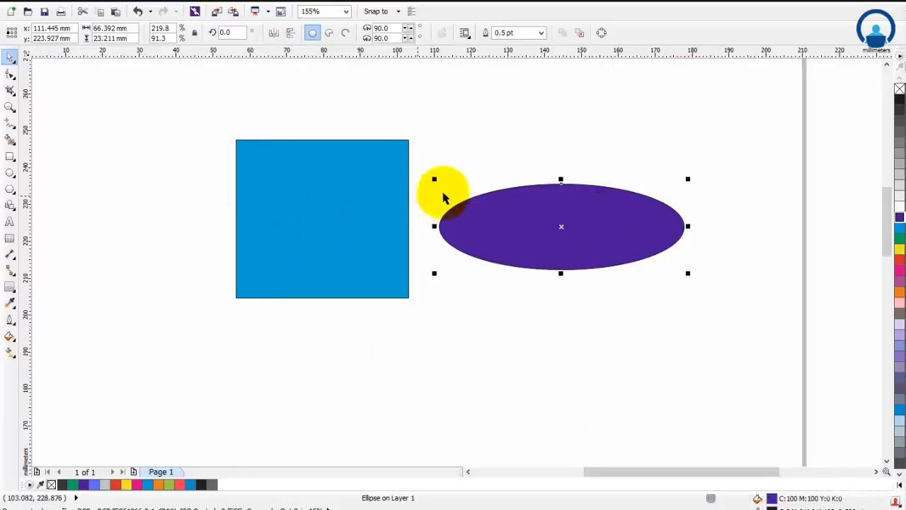
# PowerClip the ellipse inside the cyan rectangle and move the clipped rectangle to the upper right part of the page.
pyautogui.click(193, 7)
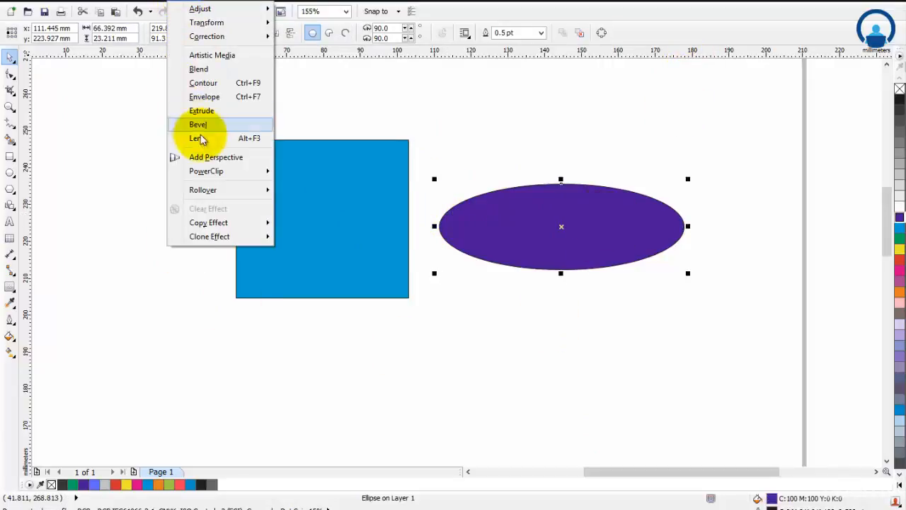
pyautogui.moveTo(265, 170)
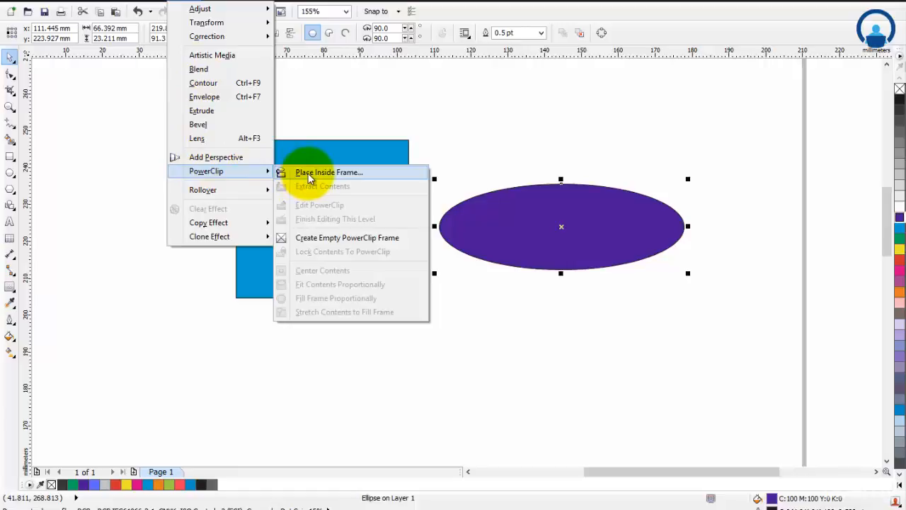
pyautogui.click(309, 174)
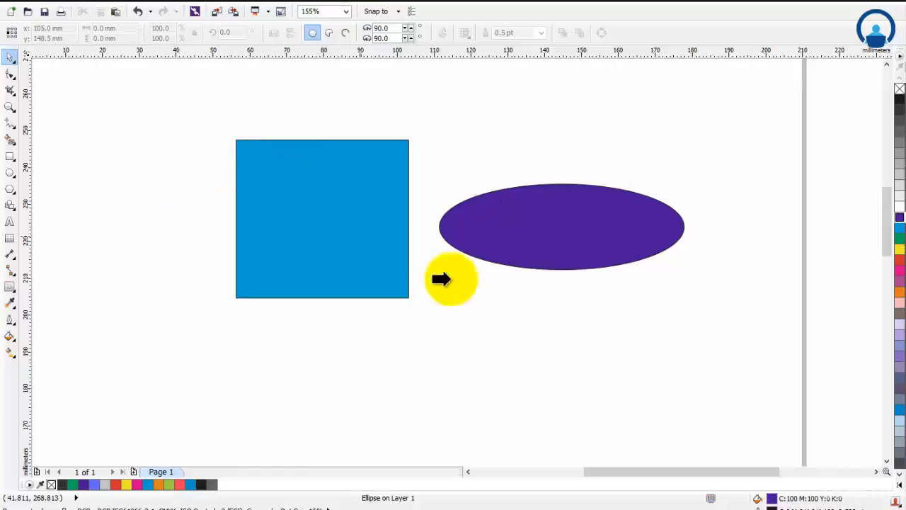
pyautogui.click(284, 169)
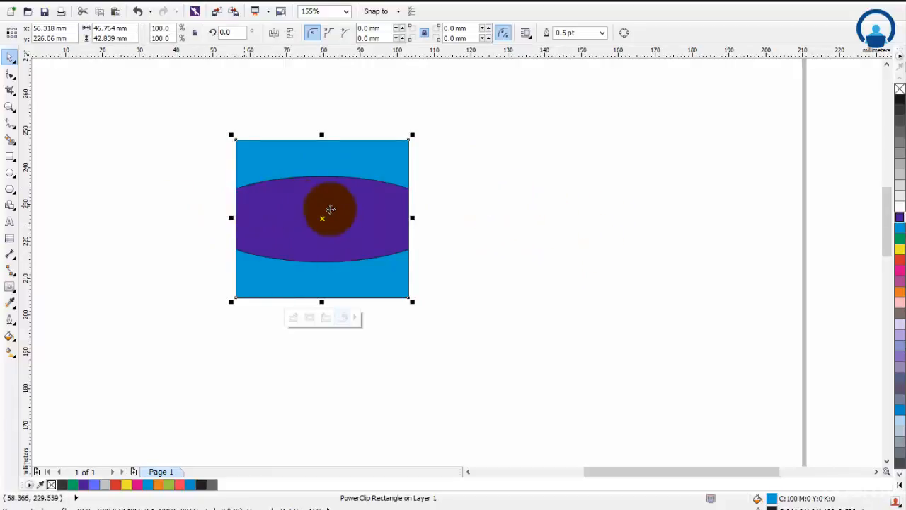
pyautogui.click(576, 195)
pyautogui.moveTo(370, 225); pyautogui.dragTo(699, 164)
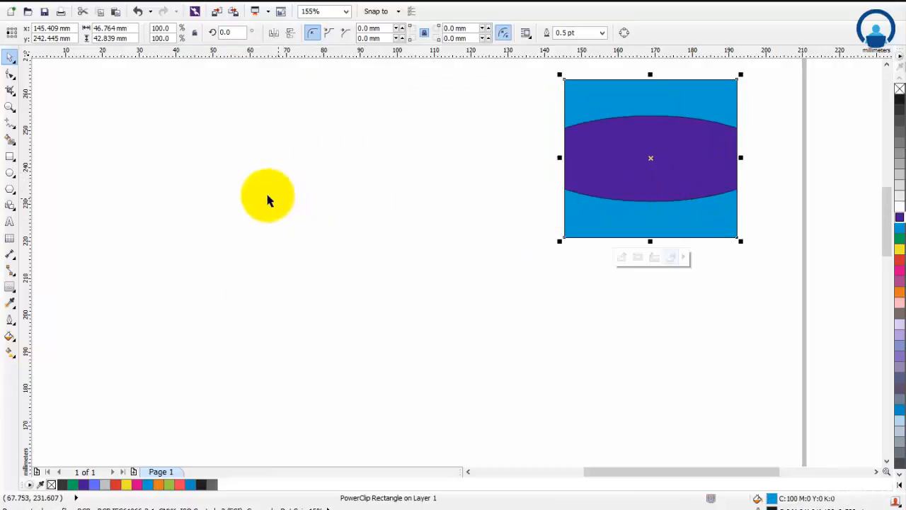
# Draw an unfilled rectangle about 51 mm wide and 45 mm high in the empty area left of the PowerClip.
pyautogui.click(267, 196)
pyautogui.click(10, 157)
pyautogui.moveTo(168, 147); pyautogui.dragTo(357, 314)
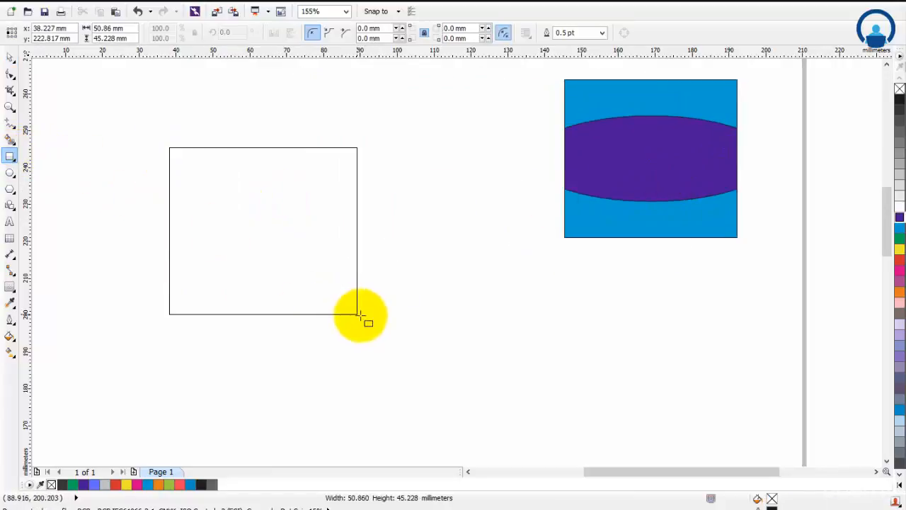
pyautogui.click(10, 58)
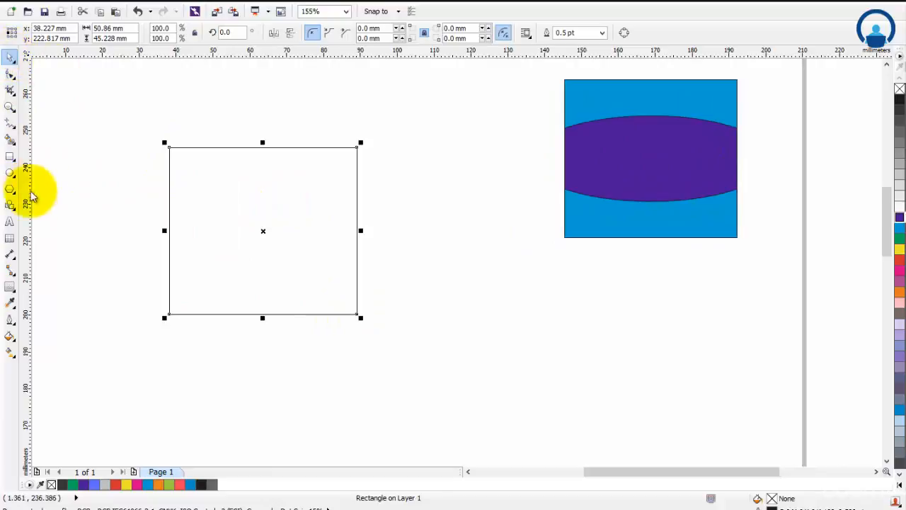
# Copy the attributes of the cyan PowerClip rectangle onto the empty rectangle with the Attributes Eyedropper.
pyautogui.click(8, 290)
pyautogui.click(10, 303)
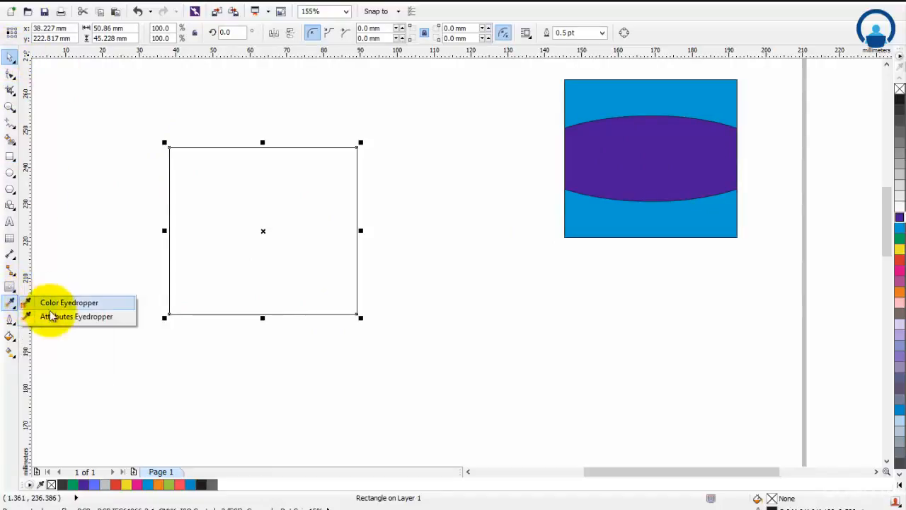
pyautogui.click(53, 316)
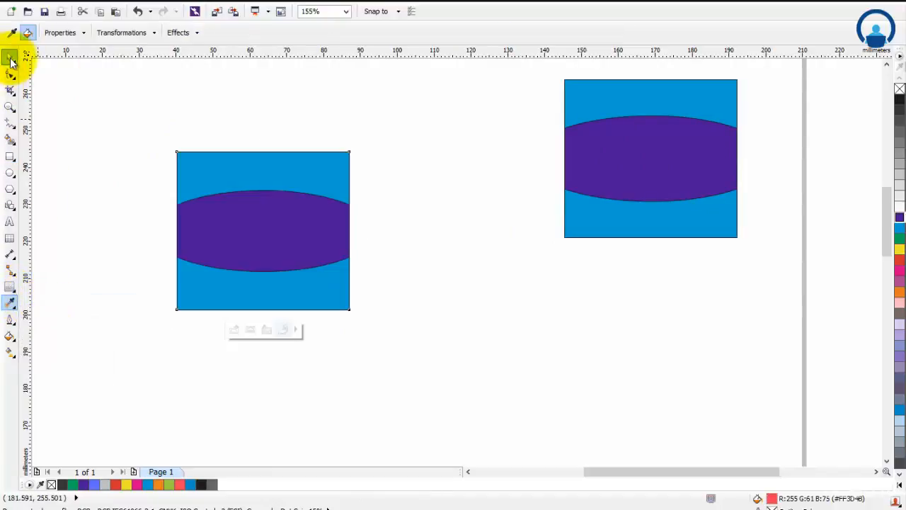
pyautogui.click(10, 59)
# Exclude outline, fill and size from the attributes that the Attributes Eyedropper copies.
pyautogui.click(10, 337)
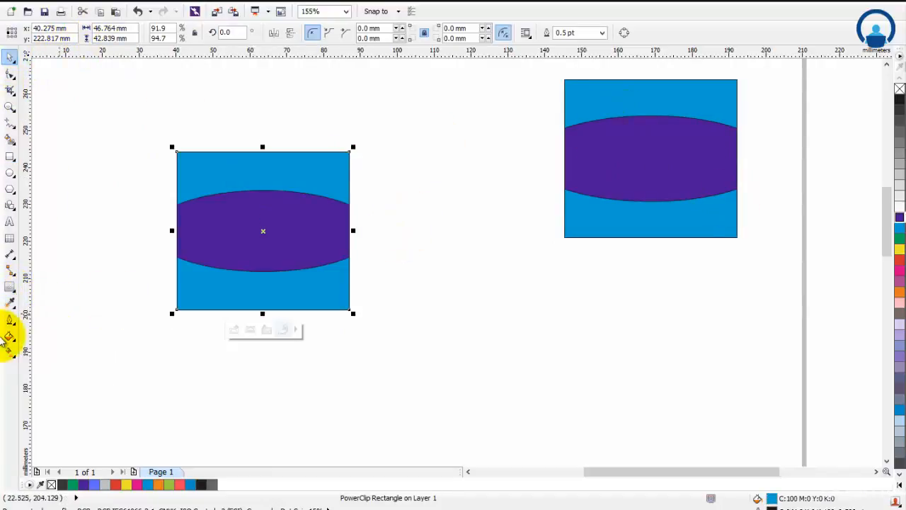
pyautogui.click(13, 303)
pyautogui.click(71, 316)
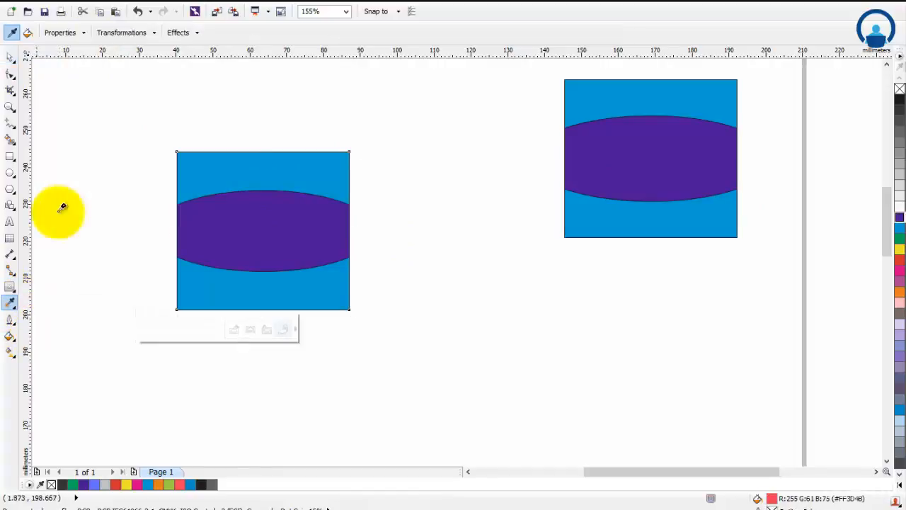
pyautogui.click(63, 34)
pyautogui.click(53, 73)
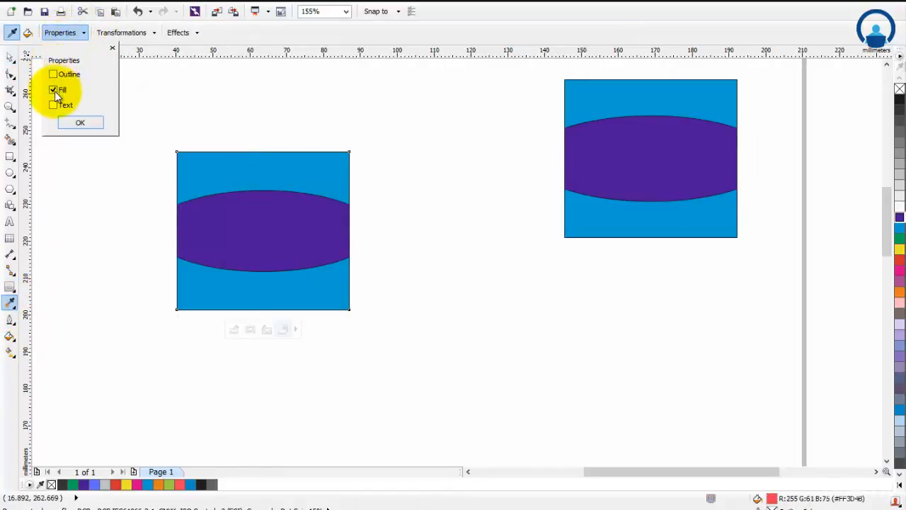
pyautogui.click(70, 123)
pyautogui.click(136, 37)
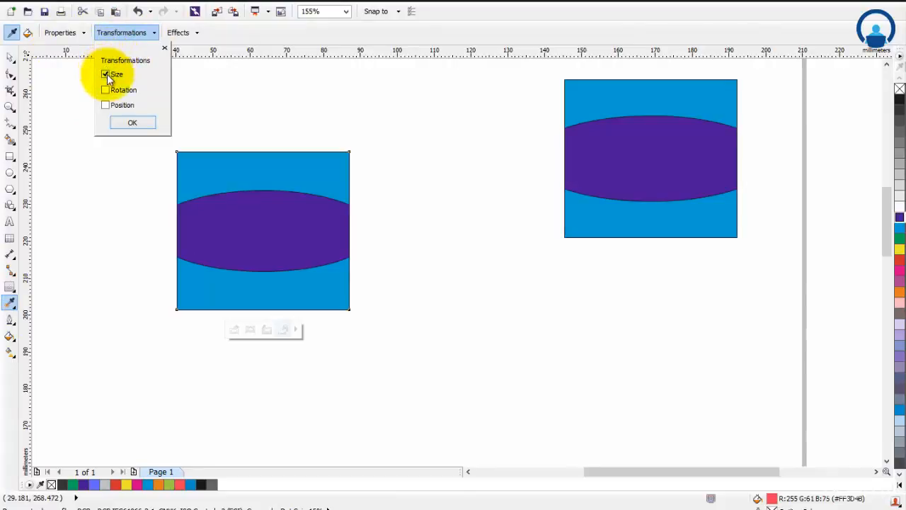
pyautogui.click(132, 120)
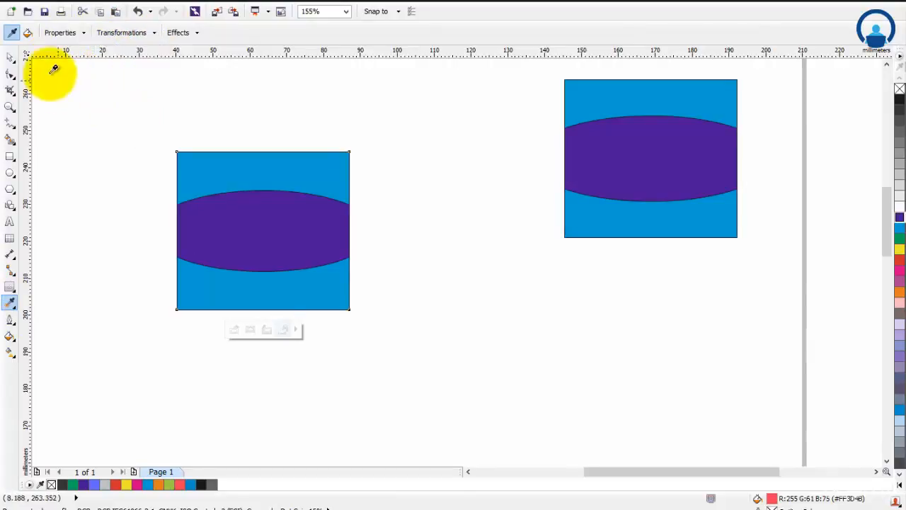
# Undo the attribute copy on the second rectangle and copy only the PowerClip effect onto it from the cyan rectangle.
pyautogui.click(10, 56)
pyautogui.hotkey('ctrl', 'z')
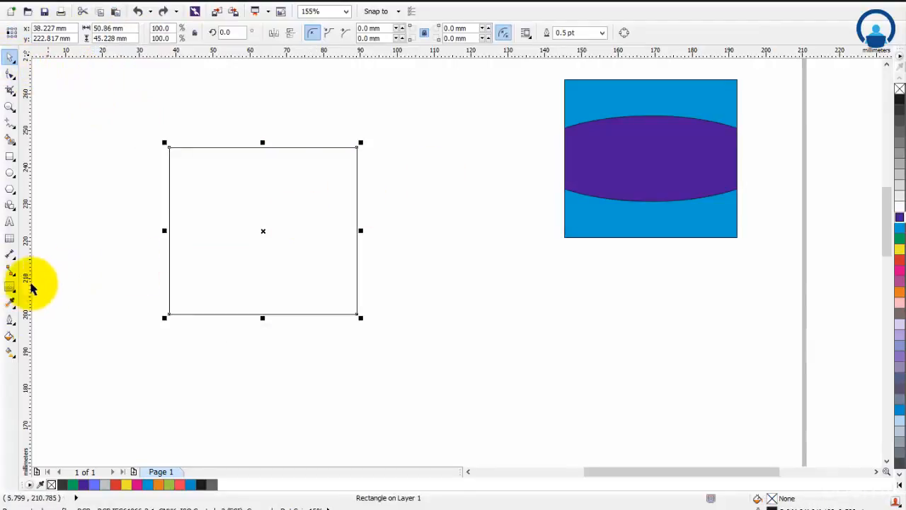
pyautogui.click(10, 301)
pyautogui.click(51, 318)
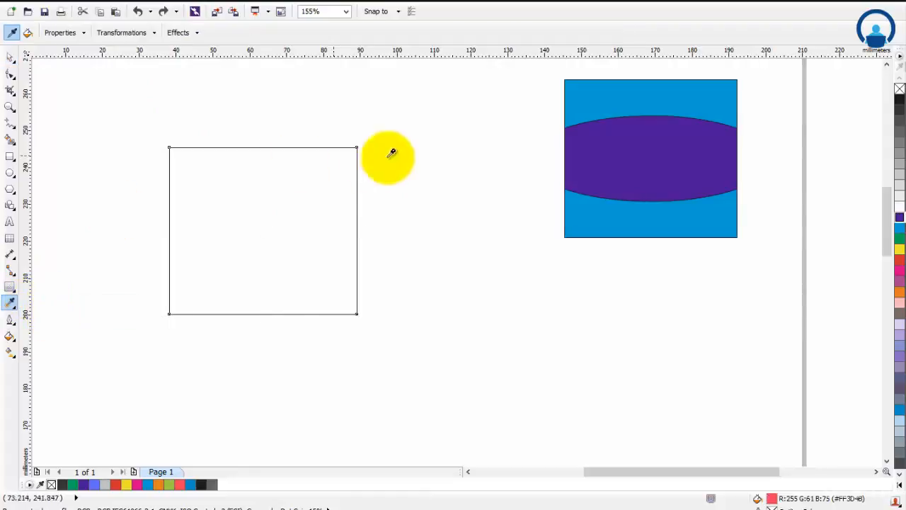
pyautogui.click(180, 33)
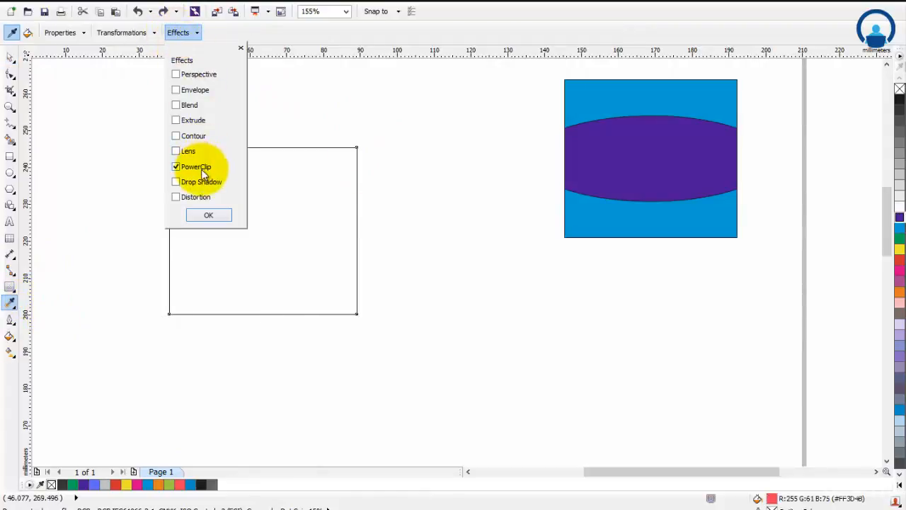
pyautogui.click(208, 215)
pyautogui.click(660, 137)
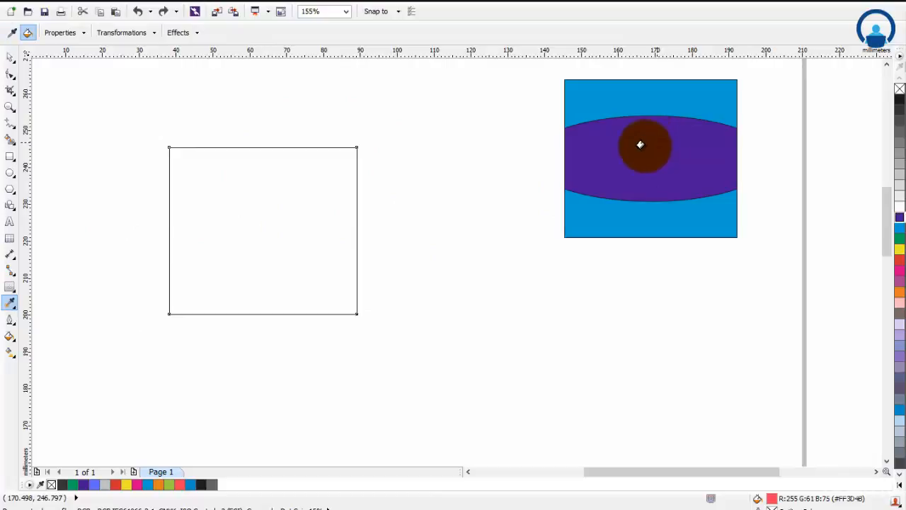
pyautogui.click(301, 215)
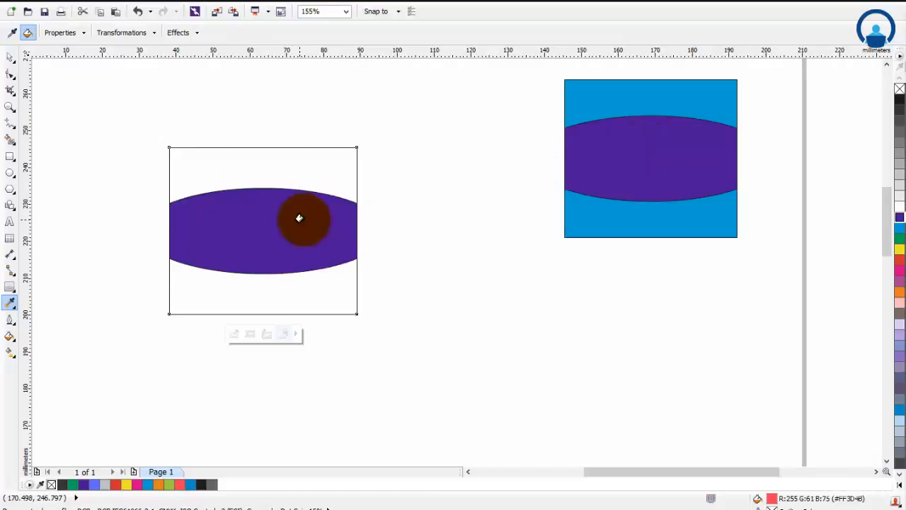
pyautogui.click(12, 59)
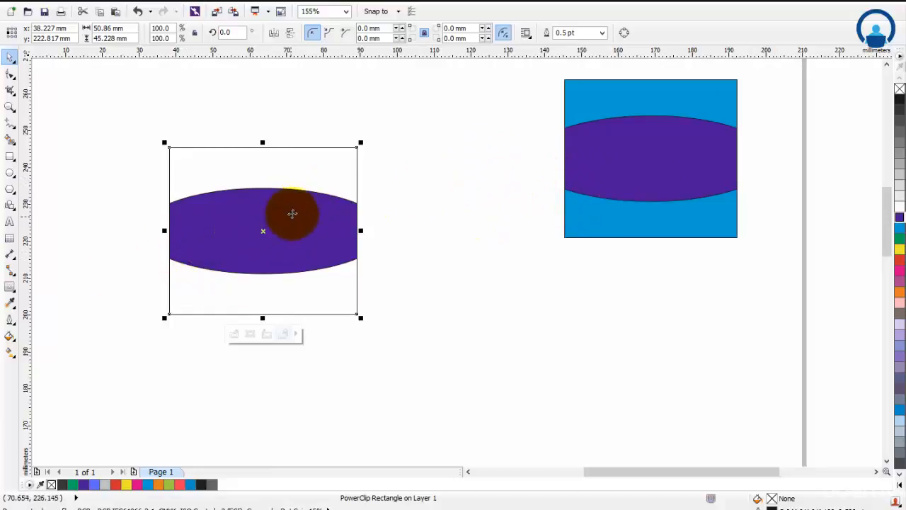
# Open the unfilled rectangle's PowerClip contents to examine the whole ellipse, and finish editing without changes.
pyautogui.doubleClick(293, 214)
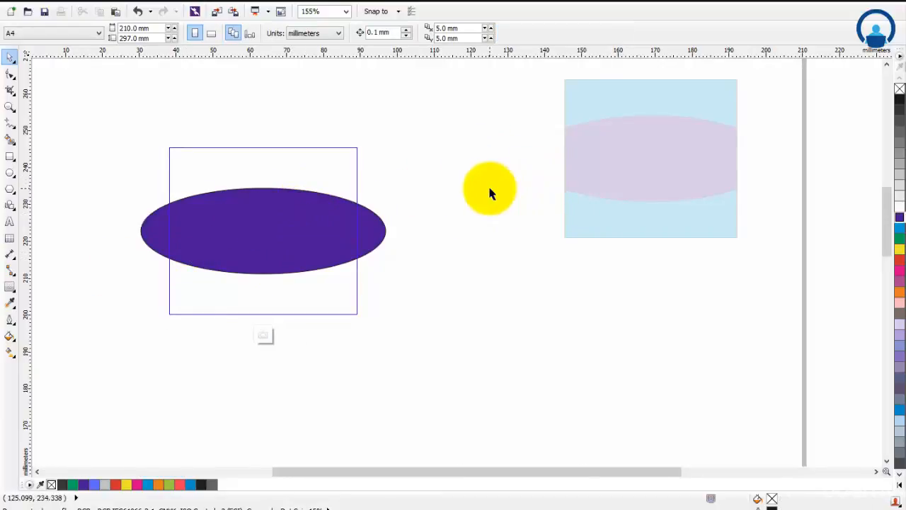
pyautogui.click(266, 336)
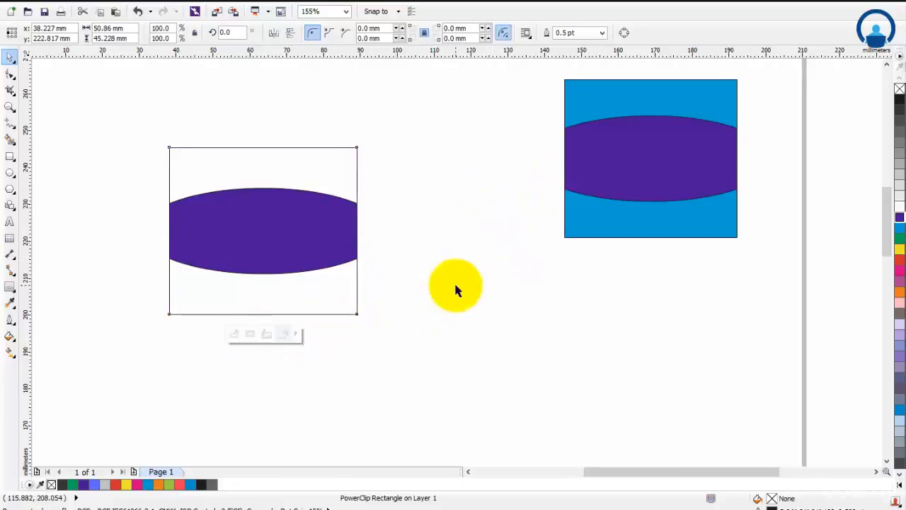
pyautogui.doubleClick(322, 269)
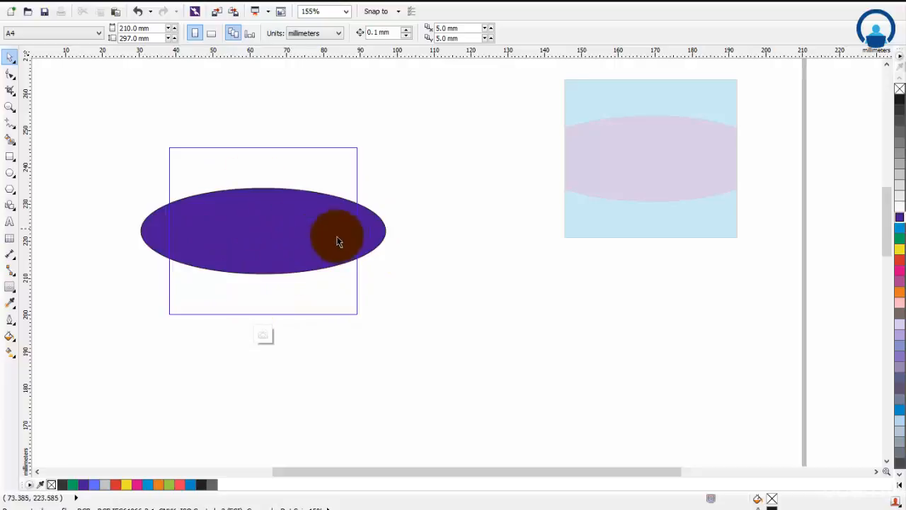
pyautogui.click(263, 337)
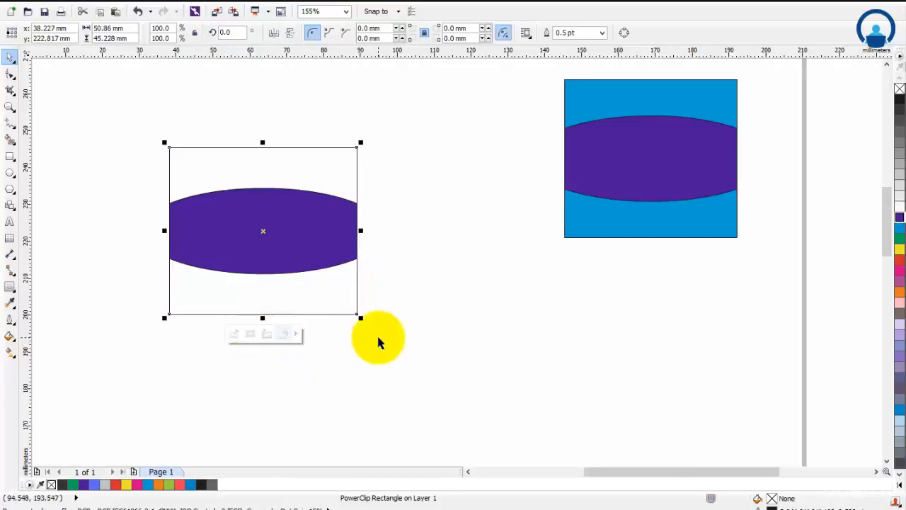
# Delete both PowerClip rectangles from the page.
pyautogui.click(619, 173)
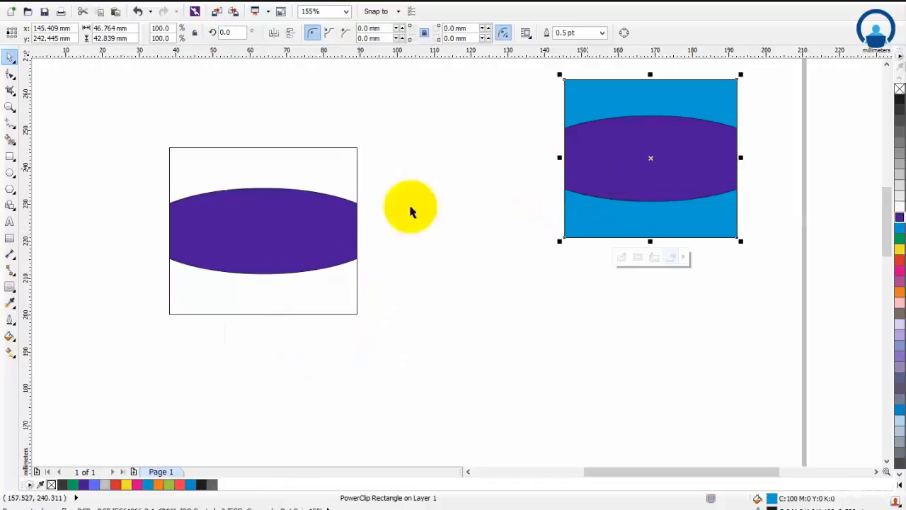
pyautogui.press('Delete')
pyautogui.click(217, 229)
pyautogui.press('Delete')
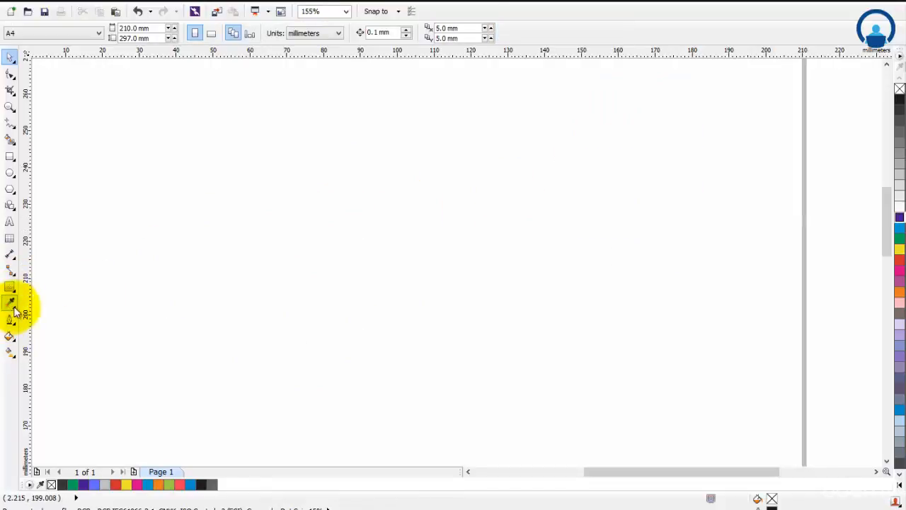
# Set the Attributes Eyedropper to copy only the Drop Shadow effect.
pyautogui.click(49, 317)
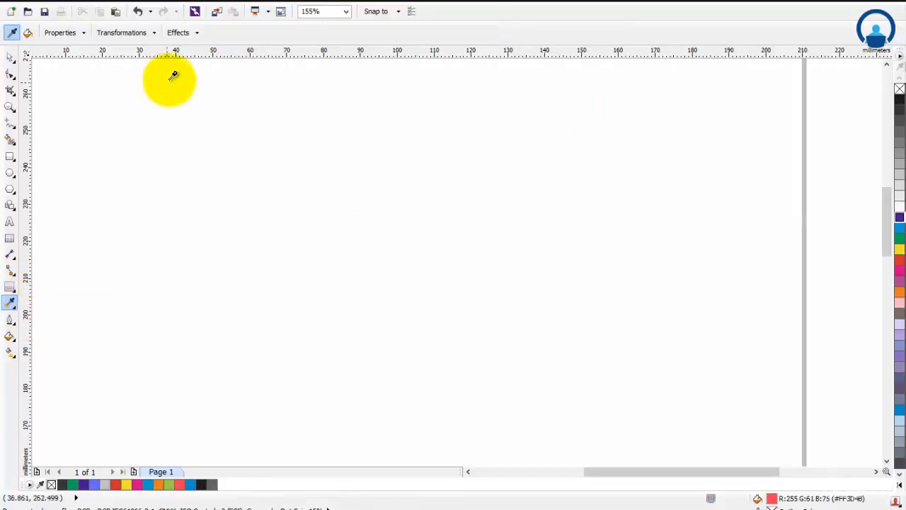
pyautogui.click(186, 31)
pyautogui.click(181, 181)
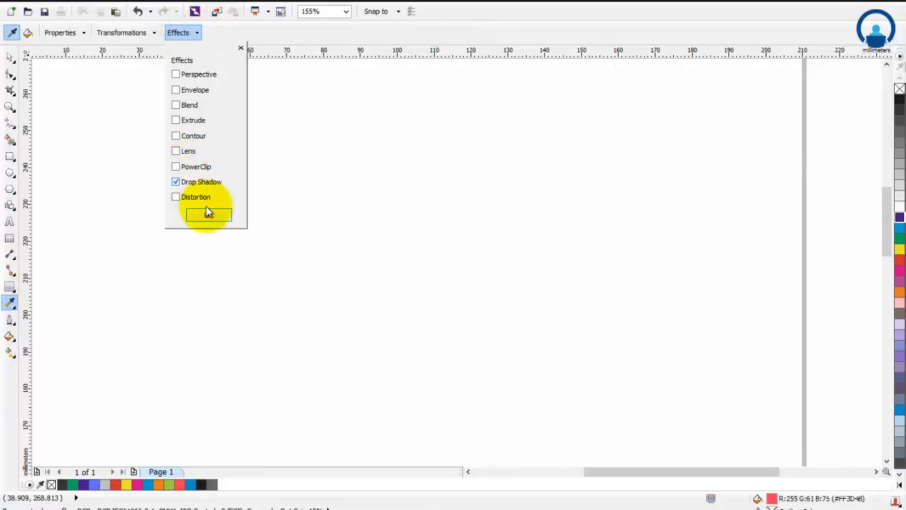
pyautogui.click(226, 213)
# Draw a rectangle about 53 × 40 mm on the empty page and fill it with green.
pyautogui.click(10, 56)
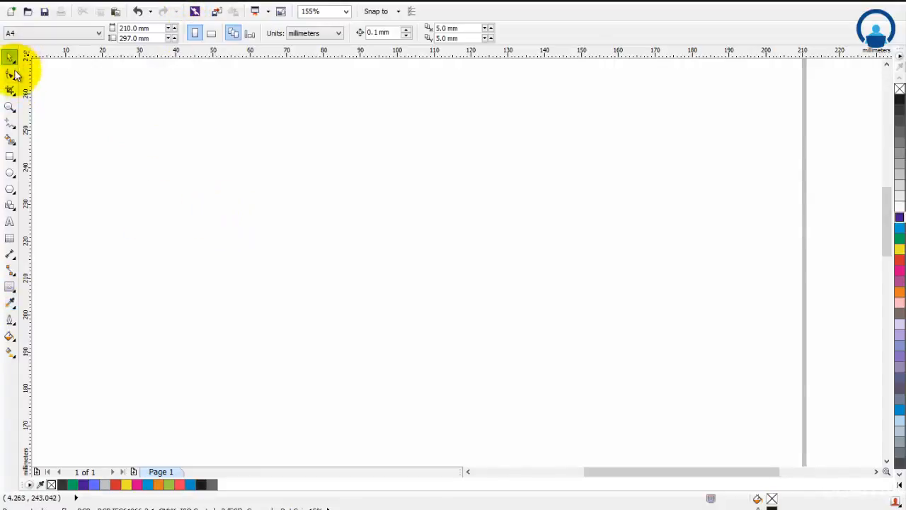
pyautogui.click(10, 157)
pyautogui.moveTo(211, 130); pyautogui.dragTo(405, 278)
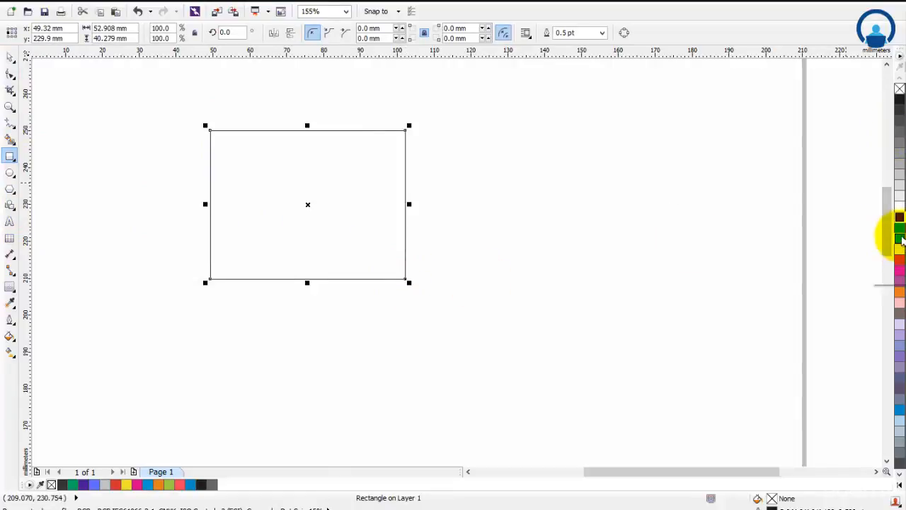
pyautogui.click(899, 238)
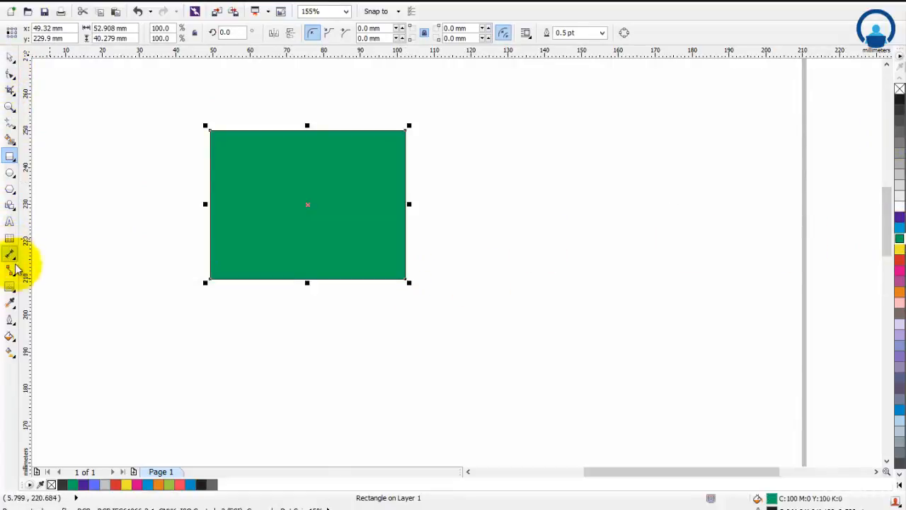
# Give the green rectangle a drop shadow offset about 3 mm right and 2.2 mm down, and move it to the page's upper-left area.
pyautogui.click(11, 286)
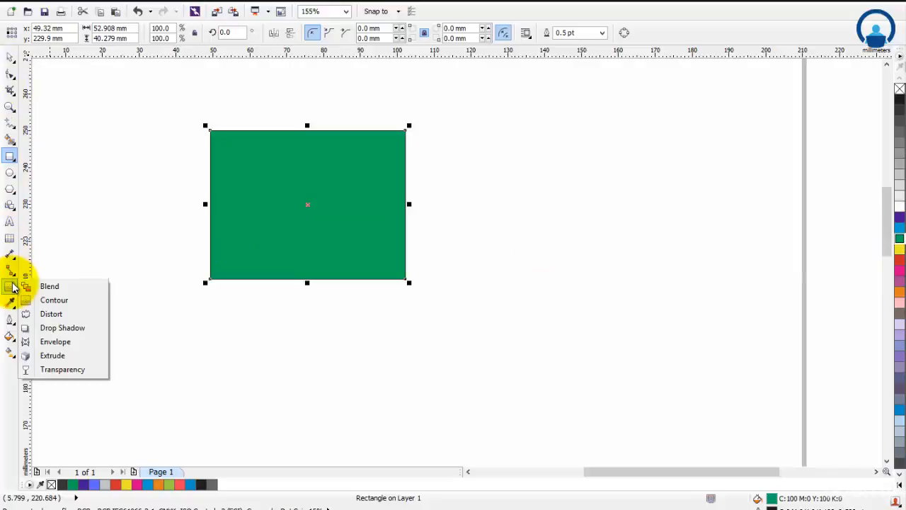
pyautogui.click(56, 328)
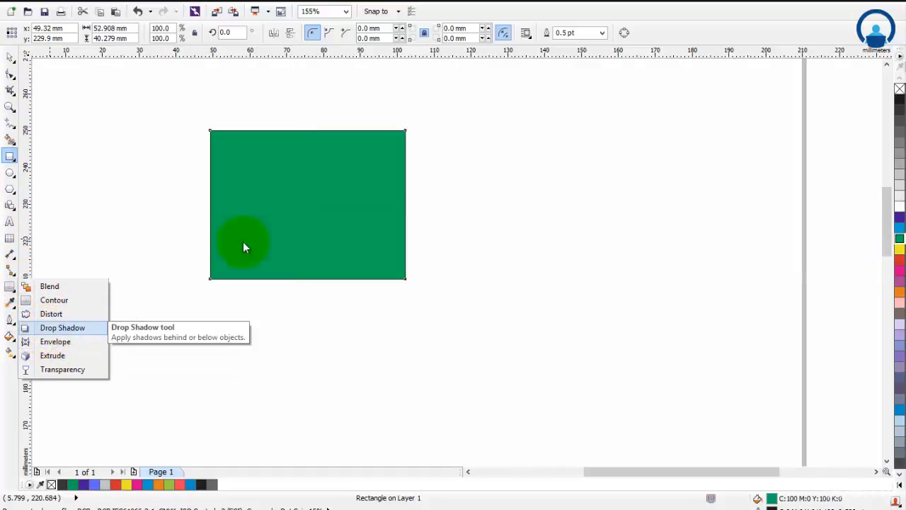
pyautogui.moveTo(291, 198); pyautogui.dragTo(331, 242)
pyautogui.moveTo(378, 267); pyautogui.dragTo(387, 253)
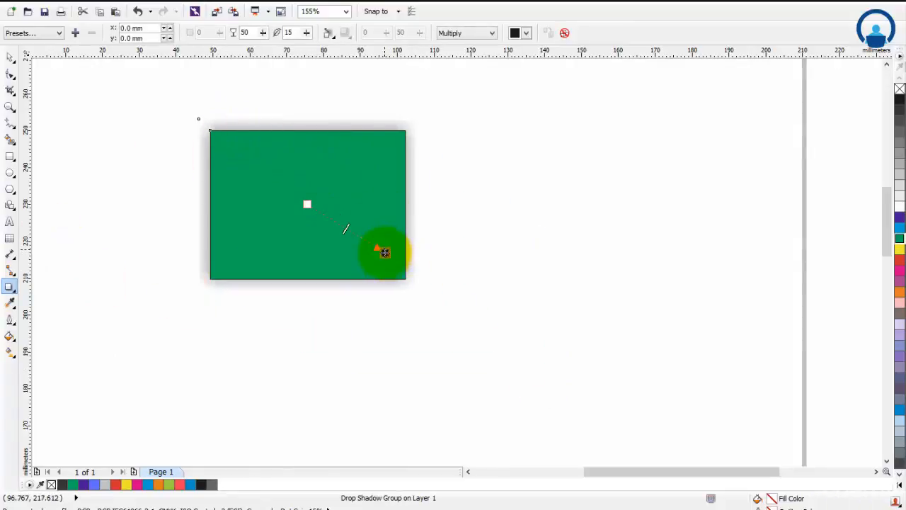
pyautogui.moveTo(384, 252); pyautogui.dragTo(417, 282)
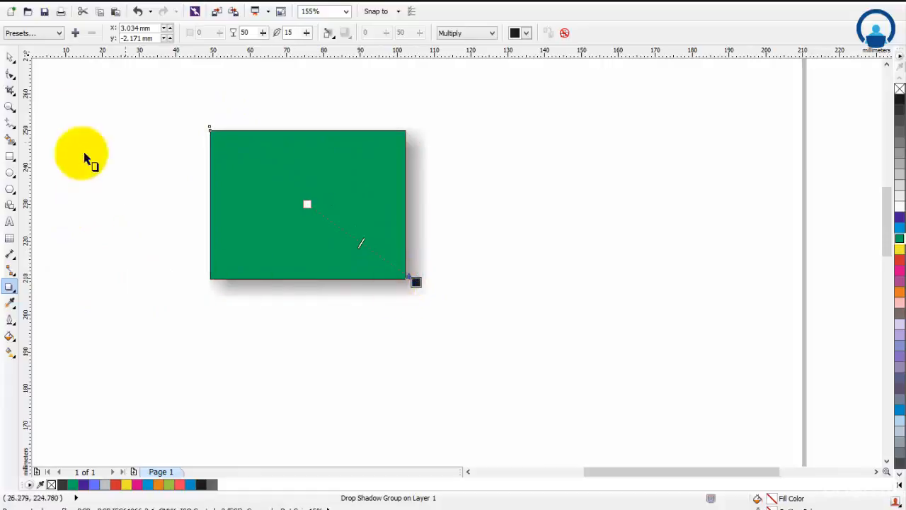
pyautogui.click(9, 58)
pyautogui.moveTo(354, 208); pyautogui.dragTo(234, 182)
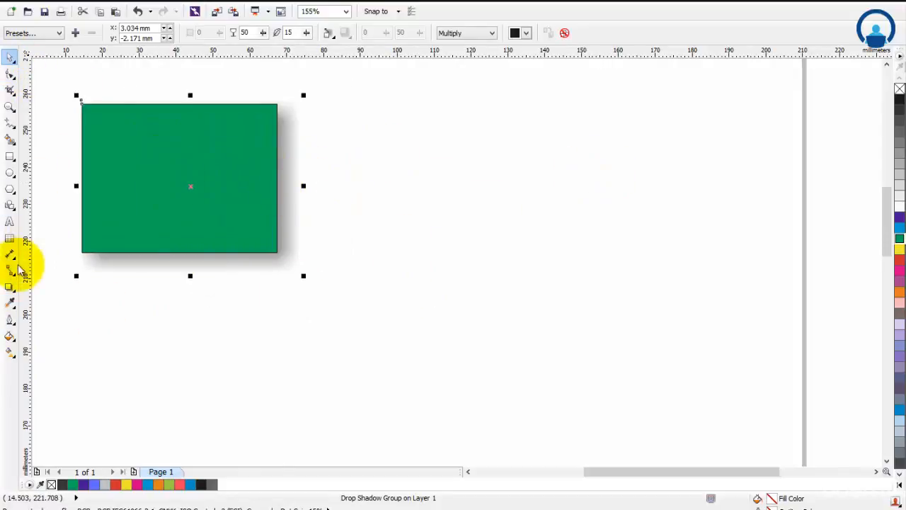
# Draw an ellipse about 49 × 47 mm on the page's right side, level with the green rectangle, and fill it with red.
pyautogui.click(13, 174)
pyautogui.moveTo(531, 117); pyautogui.dragTo(716, 294)
pyautogui.click(900, 99)
pyautogui.click(10, 57)
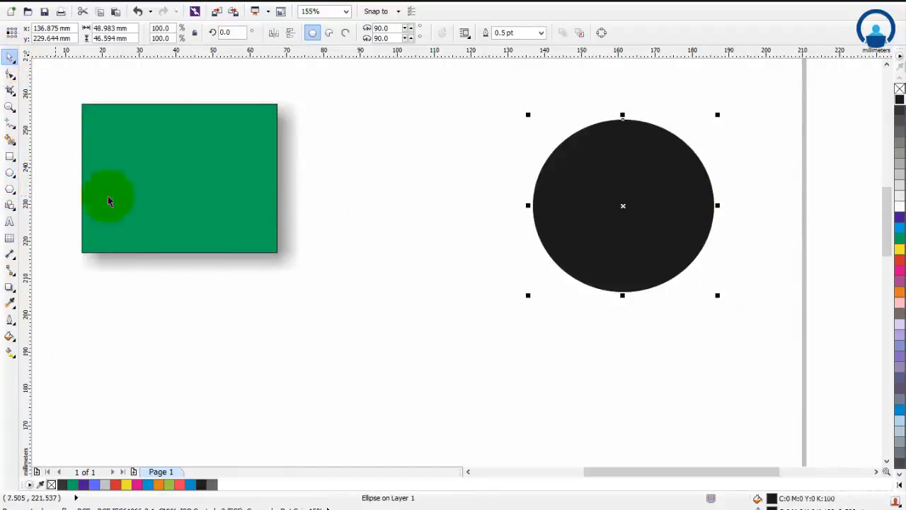
pyautogui.click(895, 268)
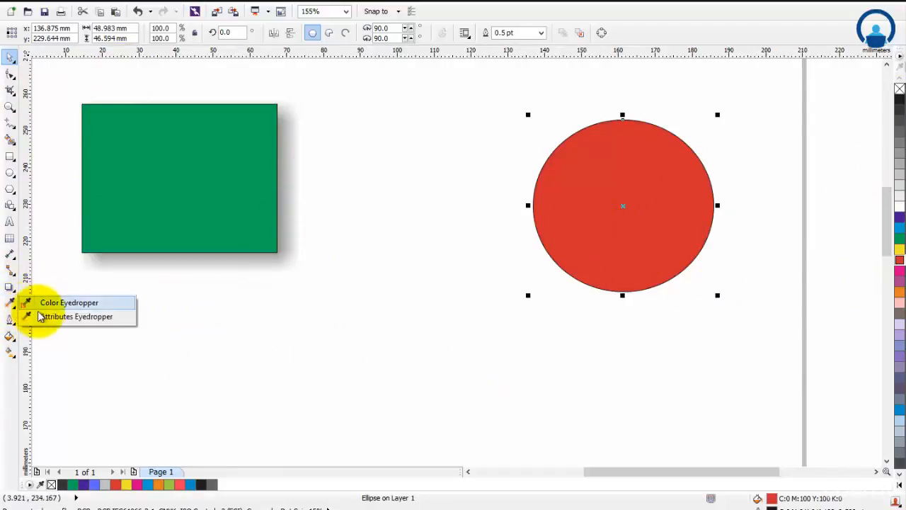
# Copy only the drop shadow from the green rectangle to the red ellipse with the Attributes Eyedropper.
pyautogui.click(42, 316)
pyautogui.click(83, 33)
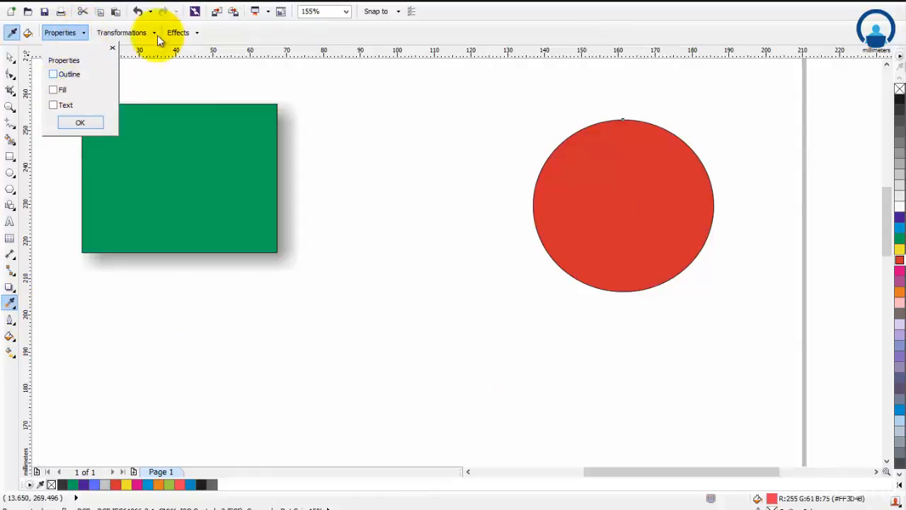
pyautogui.click(119, 35)
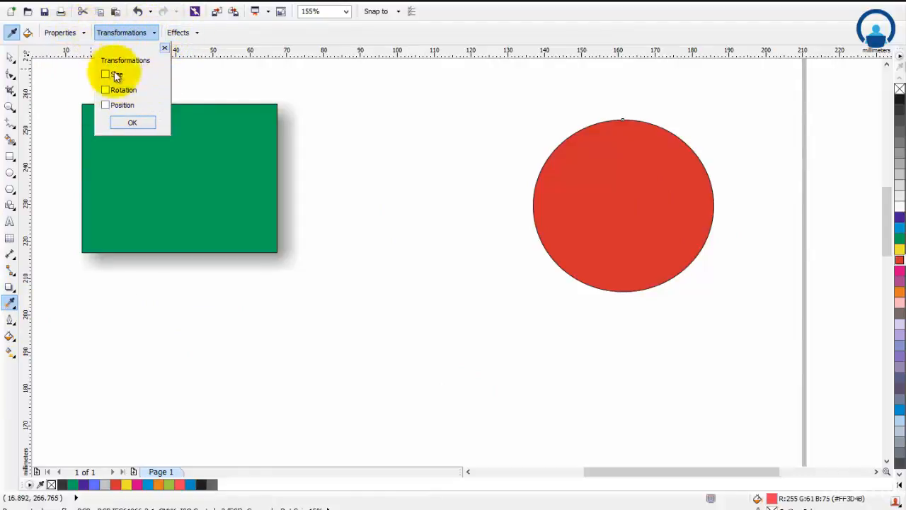
pyautogui.click(61, 33)
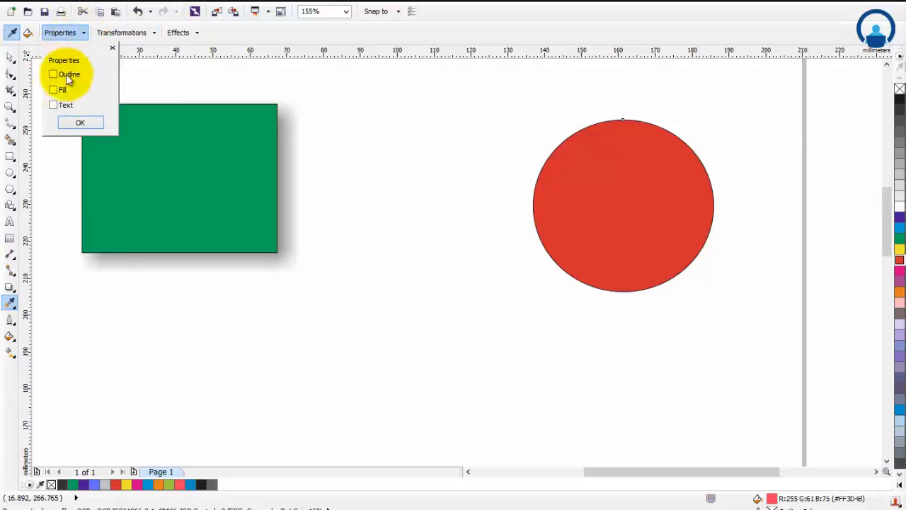
pyautogui.click(177, 32)
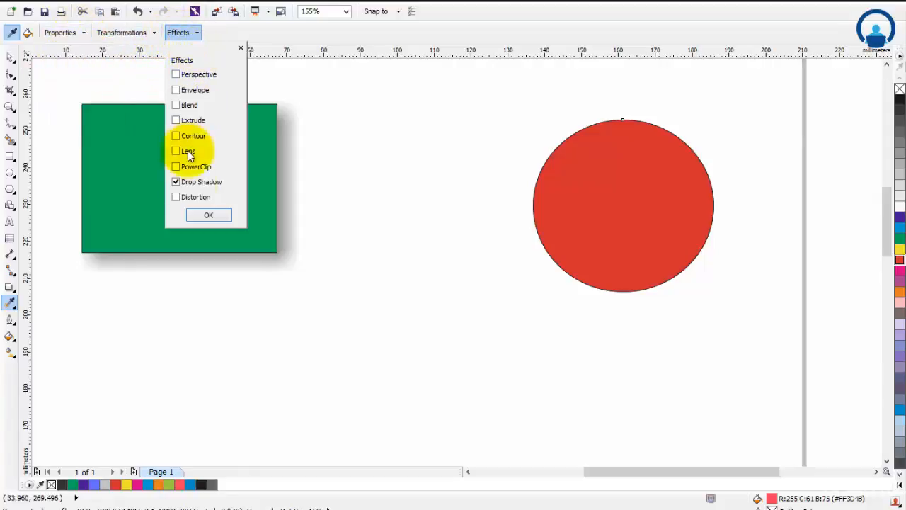
pyautogui.click(207, 216)
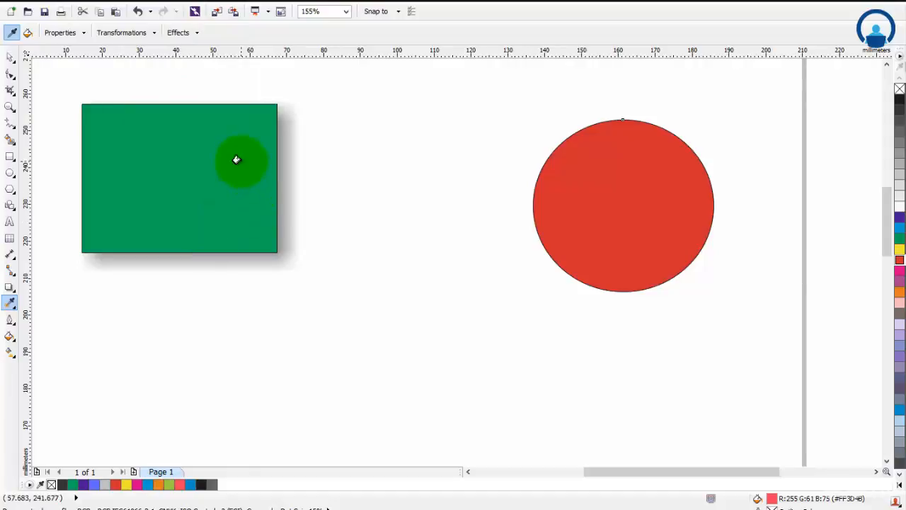
pyautogui.click(237, 159)
pyautogui.click(556, 197)
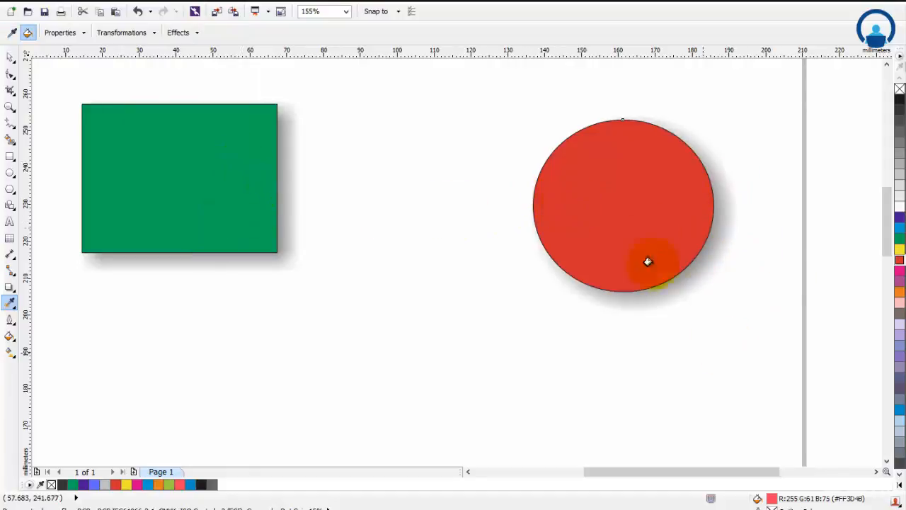
# Delete the red ellipse and the green rectangle together with their shadows.
pyautogui.click(12, 59)
pyautogui.click(674, 235)
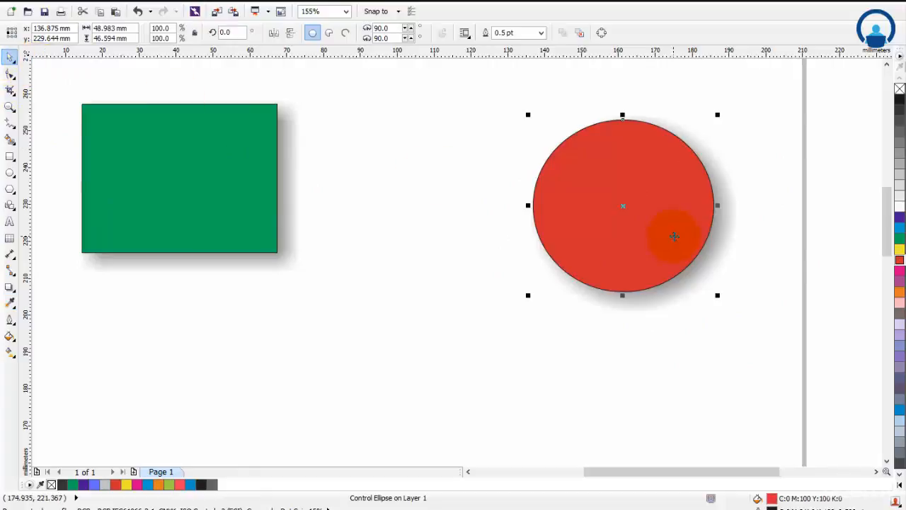
pyautogui.keyDown('shift'); pyautogui.click(180, 203); pyautogui.keyUp('shift')
pyautogui.press('Delete')
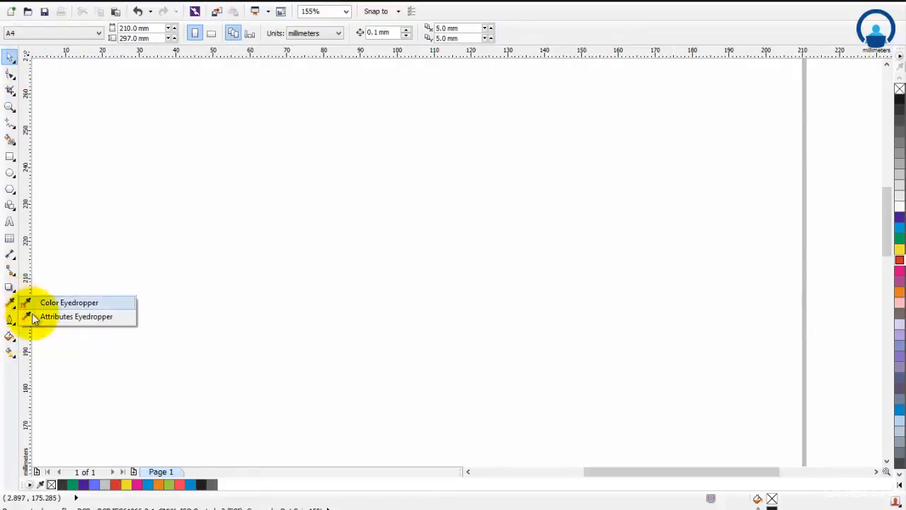
# Set the Attributes Eyedropper to copy the Distortion effect.
pyautogui.click(42, 316)
pyautogui.click(191, 34)
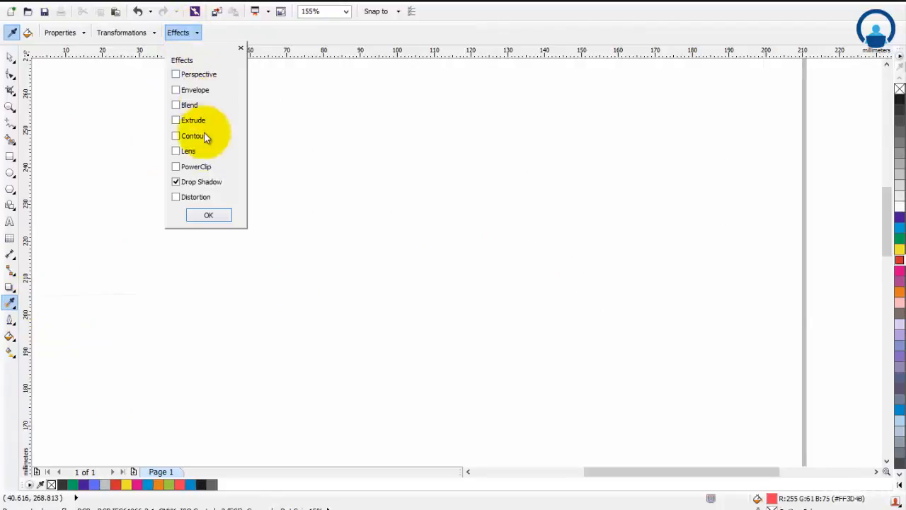
pyautogui.click(179, 196)
pyautogui.click(202, 214)
pyautogui.click(13, 289)
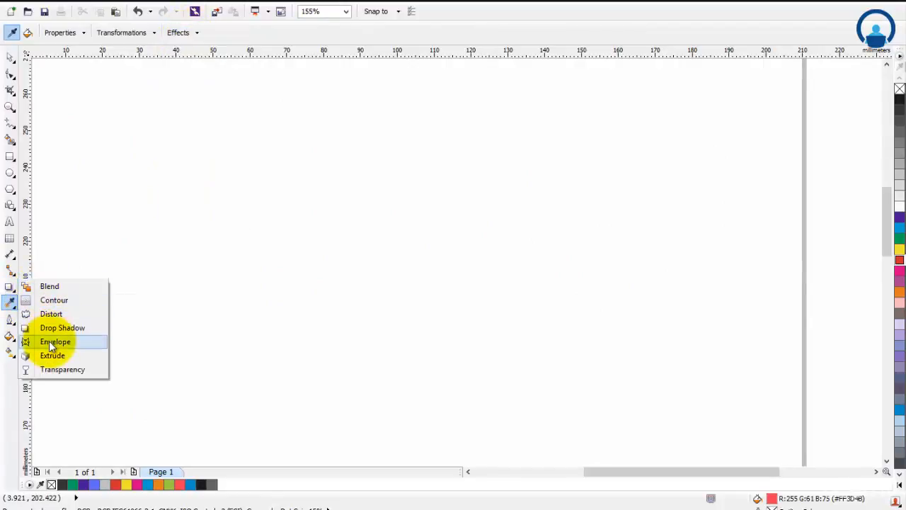
pyautogui.click(13, 59)
pyautogui.click(15, 59)
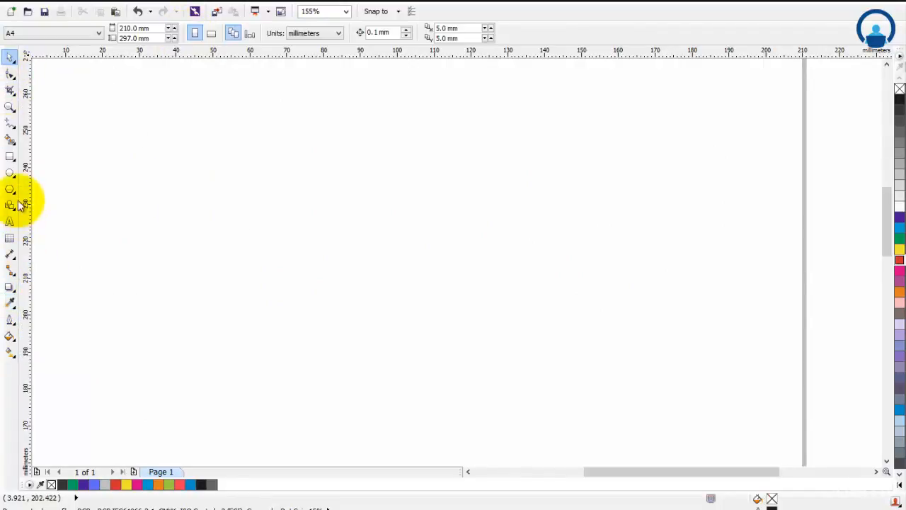
# Draw a rectangle about 60 × 24 mm in the upper middle of the page and fill it with orange.
pyautogui.click(11, 156)
pyautogui.moveTo(297, 129)
pyautogui.mouseDown()
pyautogui.moveTo(406, 215)
pyautogui.moveTo(503, 205)
pyautogui.moveTo(522, 219)
pyautogui.mouseUp()
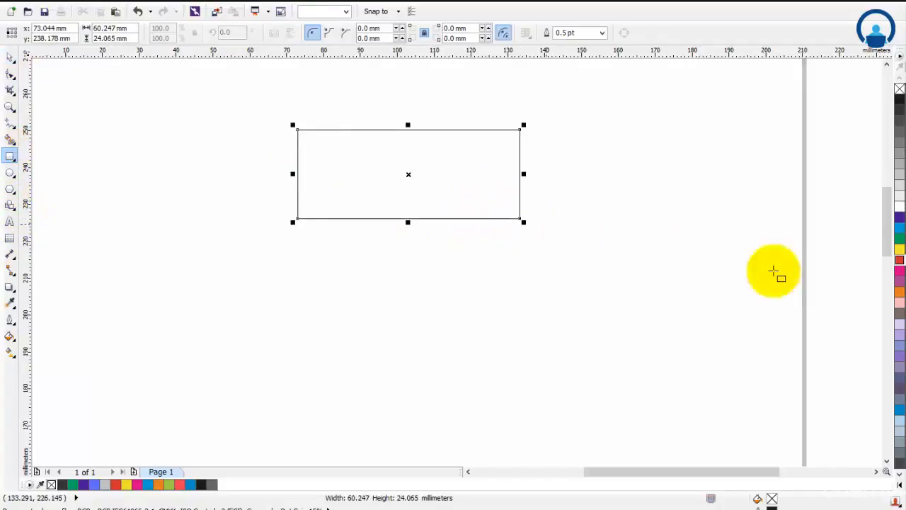
pyautogui.click(900, 292)
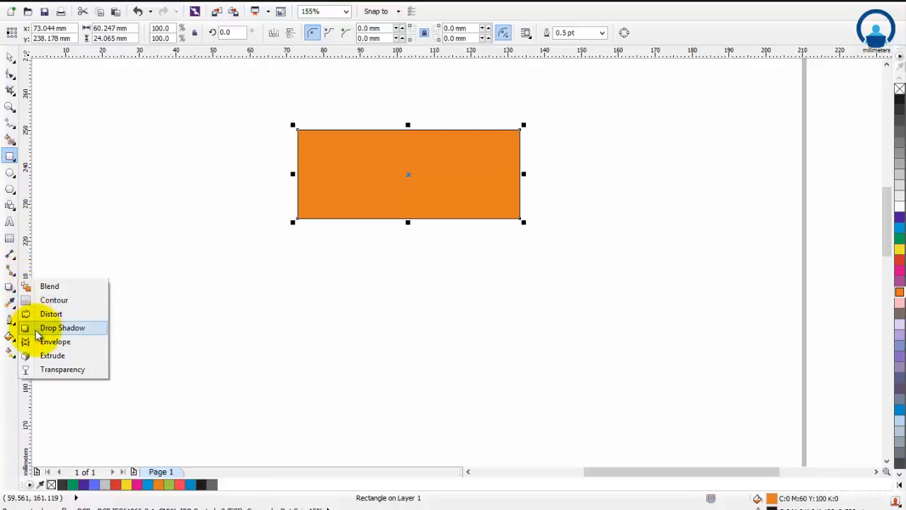
# Distort the orange rectangle from its centre so its corners stretch outward and its sides curve inward.
pyautogui.click(41, 314)
pyautogui.moveTo(394, 180); pyautogui.dragTo(451, 217)
pyautogui.click(10, 59)
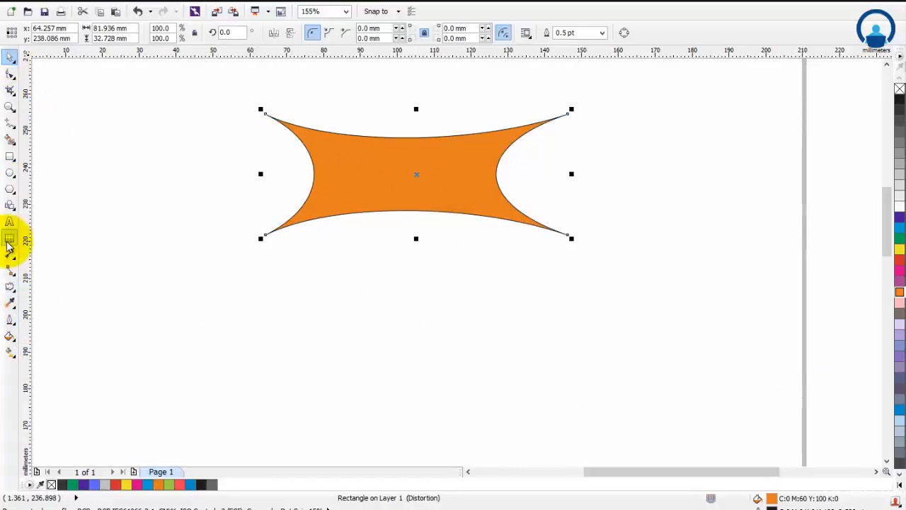
# Draw an unfilled rectangle about 87 × 21 mm below the orange shape and copy the orange shape's distortion onto it with the Attributes Eyedropper.
pyautogui.click(10, 156)
pyautogui.moveTo(258, 335); pyautogui.dragTo(581, 413)
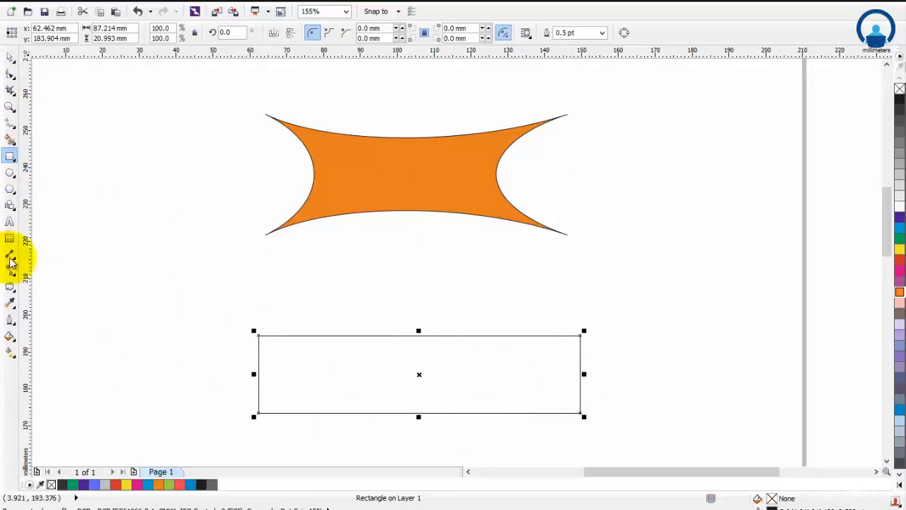
pyautogui.click(16, 304)
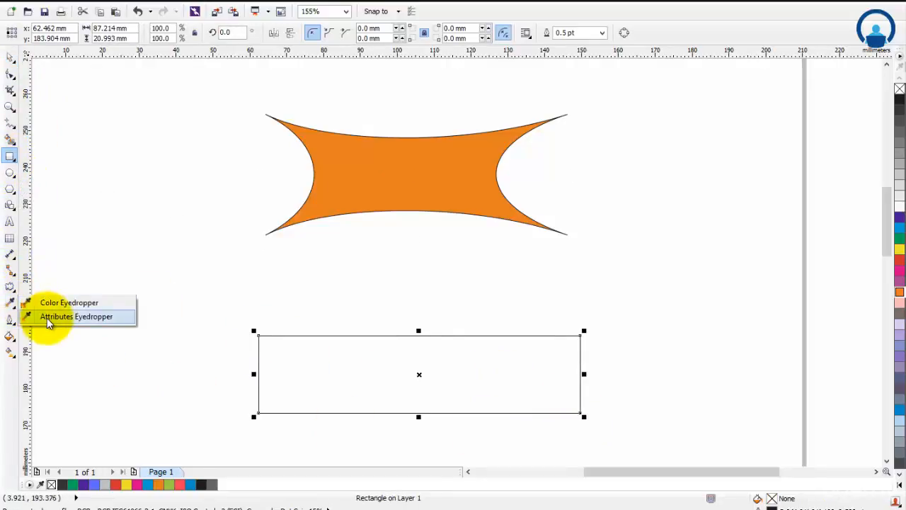
pyautogui.click(43, 317)
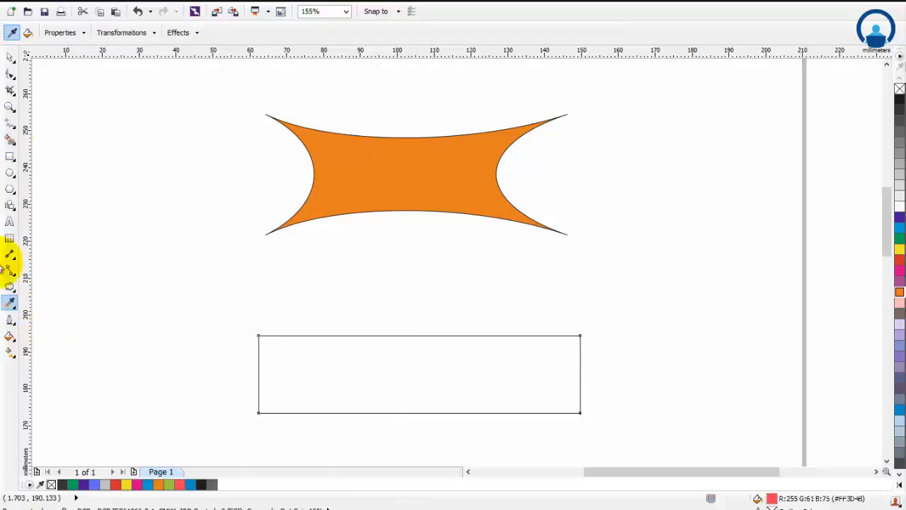
pyautogui.click(179, 33)
pyautogui.click(205, 216)
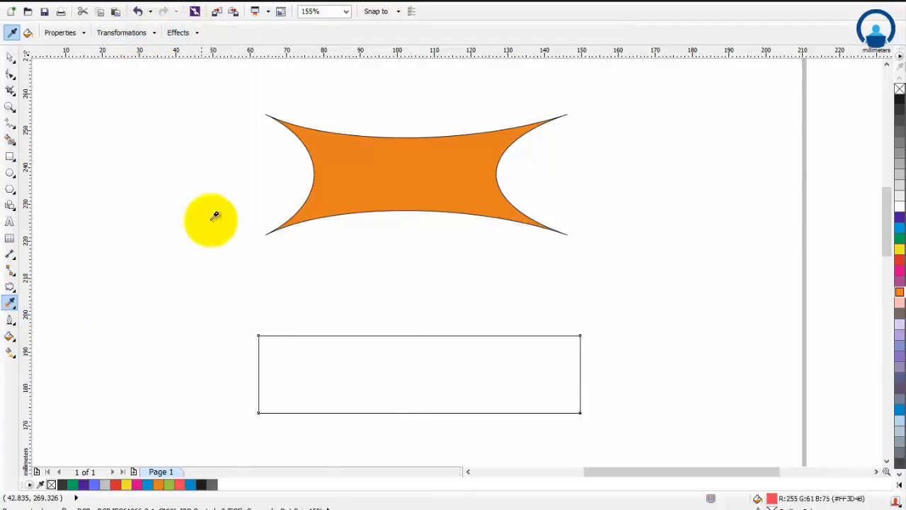
pyautogui.click(361, 368)
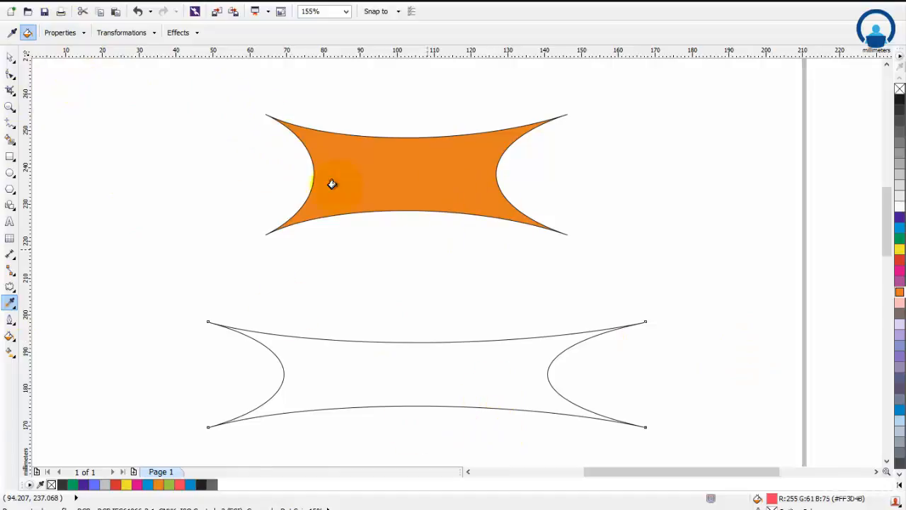
# Review which properties, transformations and effects the Attributes Eyedropper is set to copy.
pyautogui.click(75, 33)
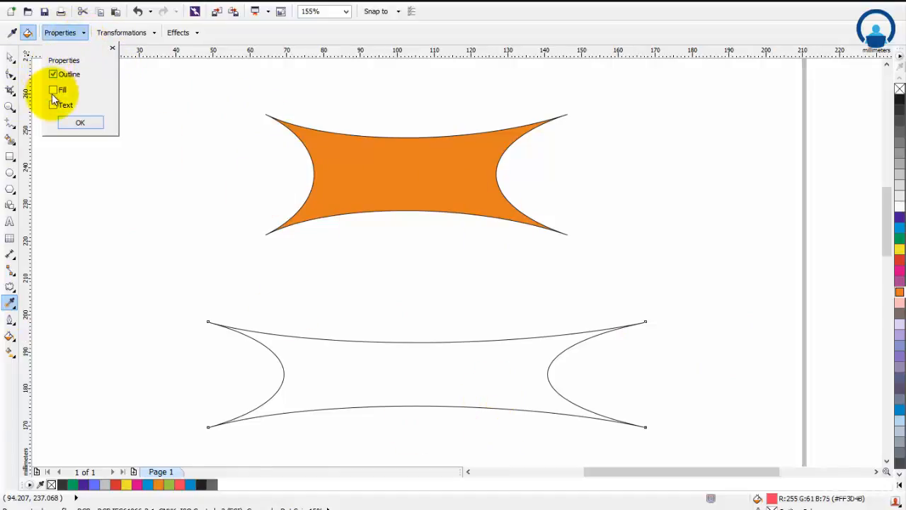
pyautogui.click(68, 124)
pyautogui.click(153, 33)
pyautogui.click(136, 123)
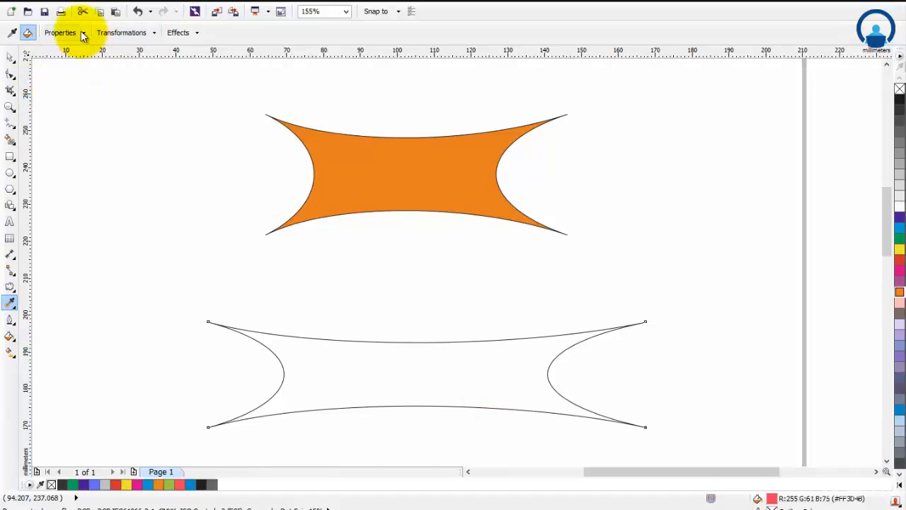
pyautogui.click(81, 30)
pyautogui.click(199, 34)
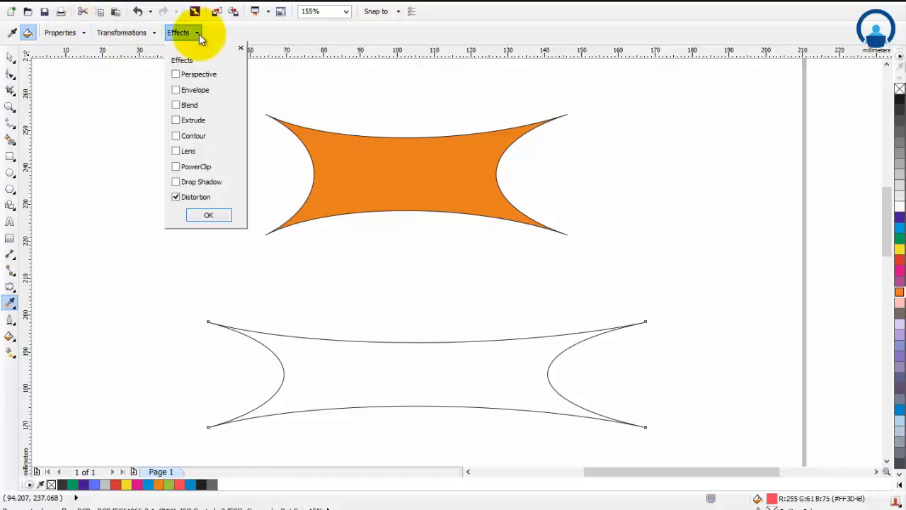
pyautogui.click(206, 215)
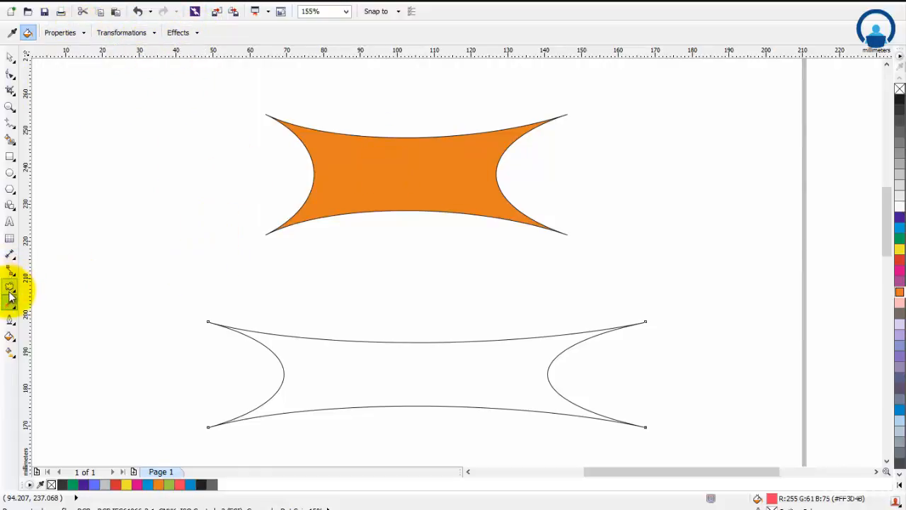
# Copy the orange shape's attributes onto the unfilled distorted shape with the Attributes Eyedropper and place the recoloured shape below the original.
pyautogui.click(13, 304)
pyautogui.click(379, 148)
pyautogui.click(374, 369)
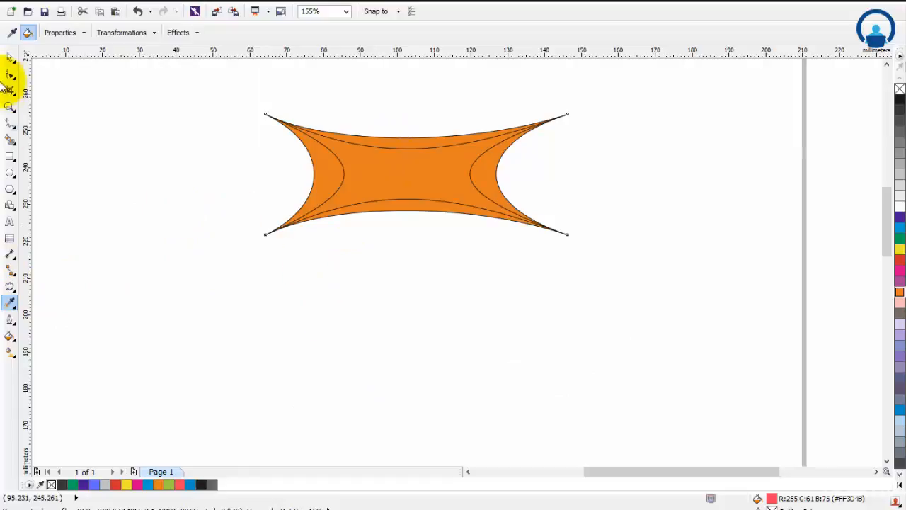
pyautogui.click(10, 60)
pyautogui.moveTo(429, 198); pyautogui.dragTo(463, 195)
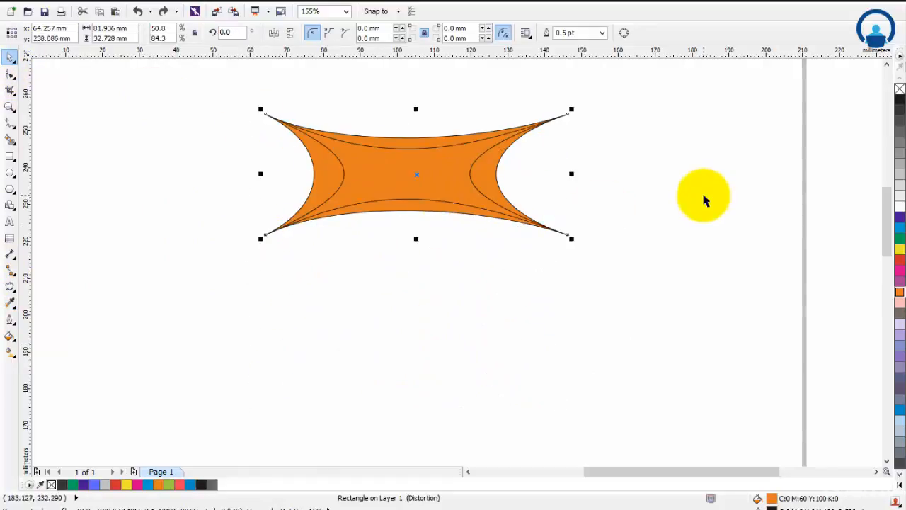
pyautogui.hotkey('ctrl', 'z')
pyautogui.click(435, 243)
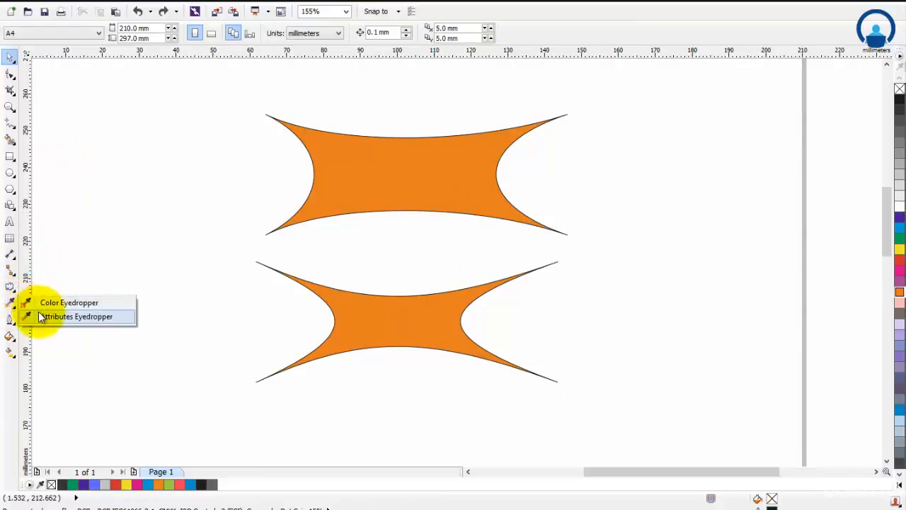
# Check the properties, transformations and effects that the Attributes Eyedropper is set to pick up.
pyautogui.click(39, 312)
pyautogui.click(63, 33)
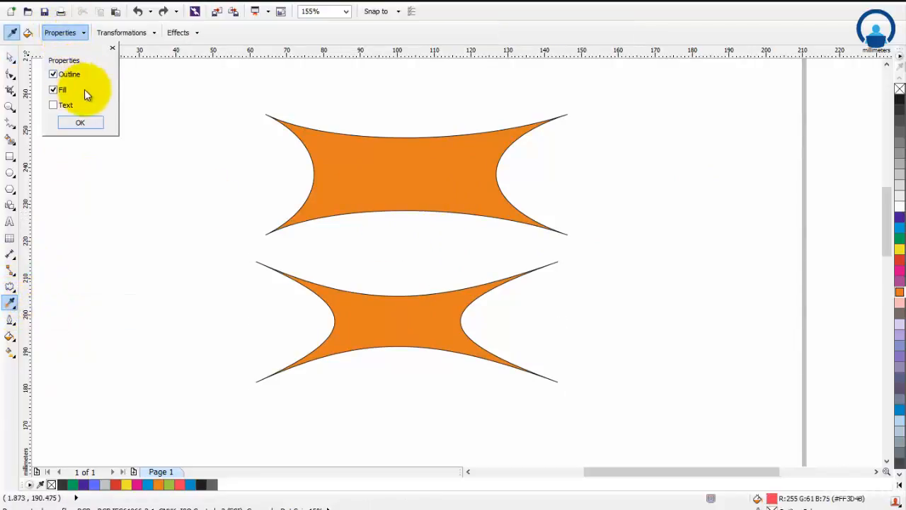
pyautogui.click(120, 32)
pyautogui.click(180, 33)
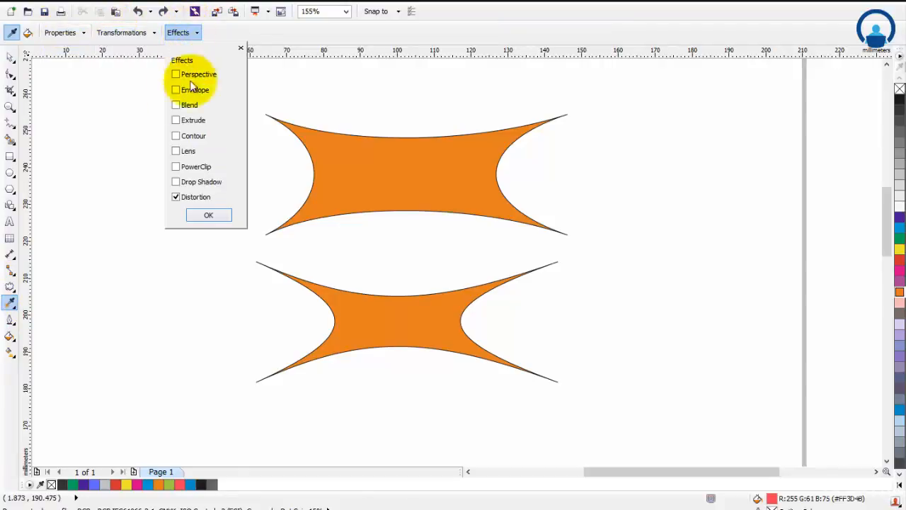
pyautogui.click(492, 171)
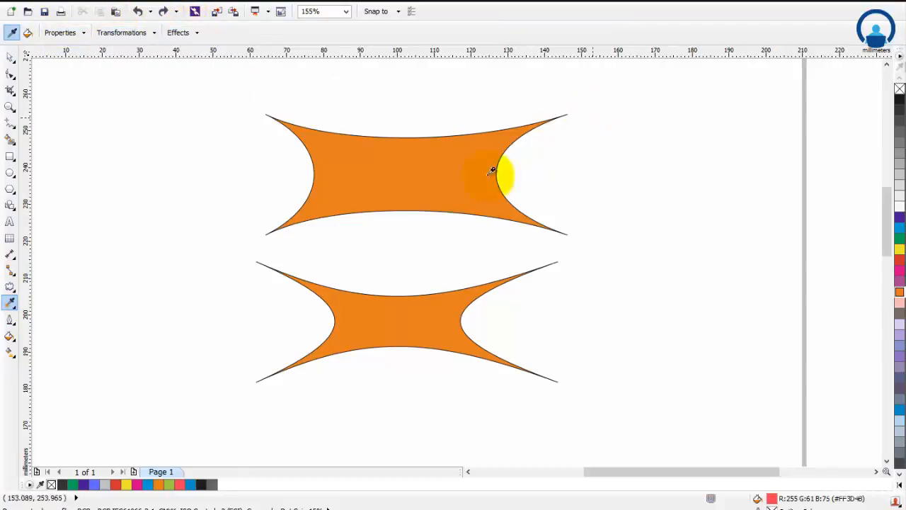
# Move the upper orange shape about 41 mm to the left and give it a black drop shadow offset about 6.1 mm right and 2.5 mm down.
pyautogui.click(10, 56)
pyautogui.moveTo(468, 148); pyautogui.dragTo(314, 156)
pyautogui.click(10, 288)
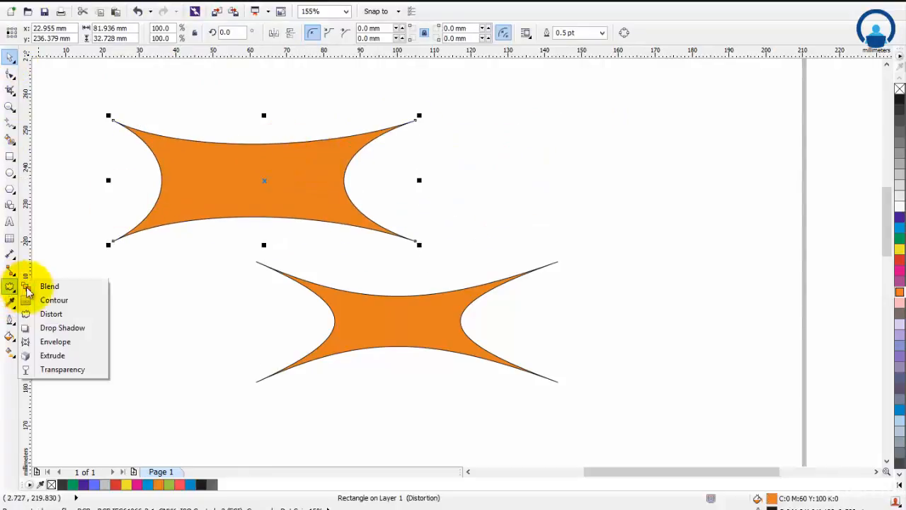
pyautogui.click(28, 329)
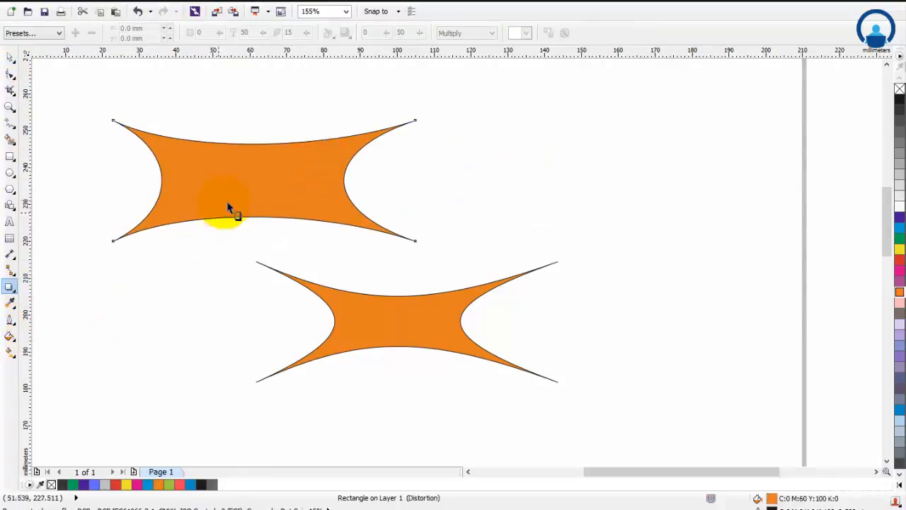
pyautogui.moveTo(229, 208); pyautogui.dragTo(435, 251)
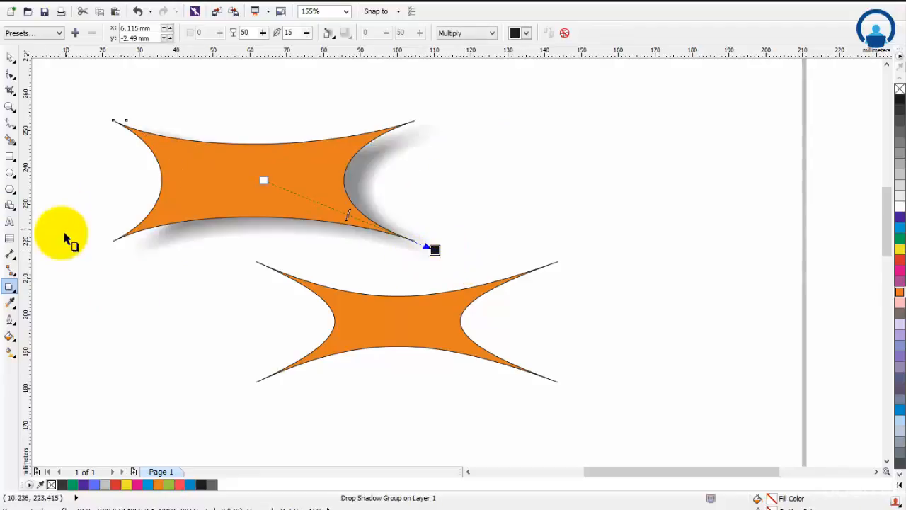
pyautogui.click(10, 288)
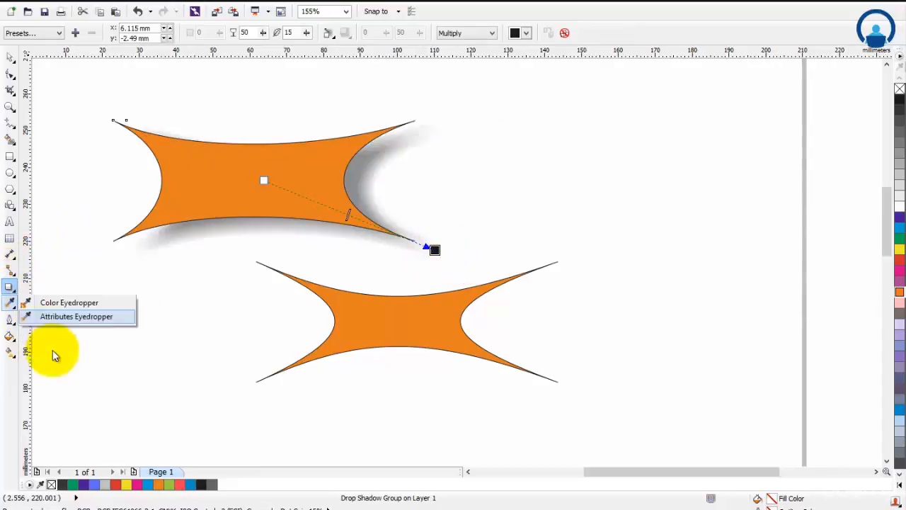
# Delete the lower orange shape and draw an unfilled rectangle about 35 × 52 mm to the right of the shadowed shape.
pyautogui.click(10, 56)
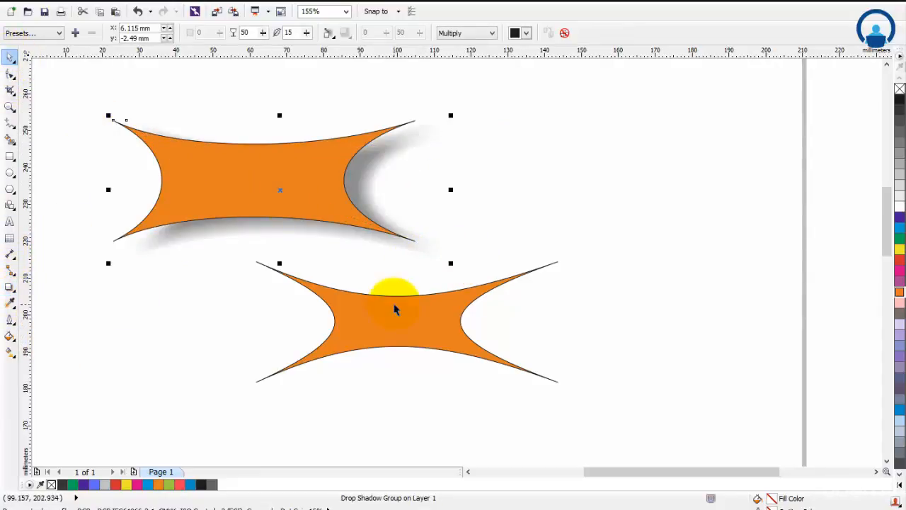
pyautogui.moveTo(401, 336); pyautogui.dragTo(625, 303)
pyautogui.press('Delete')
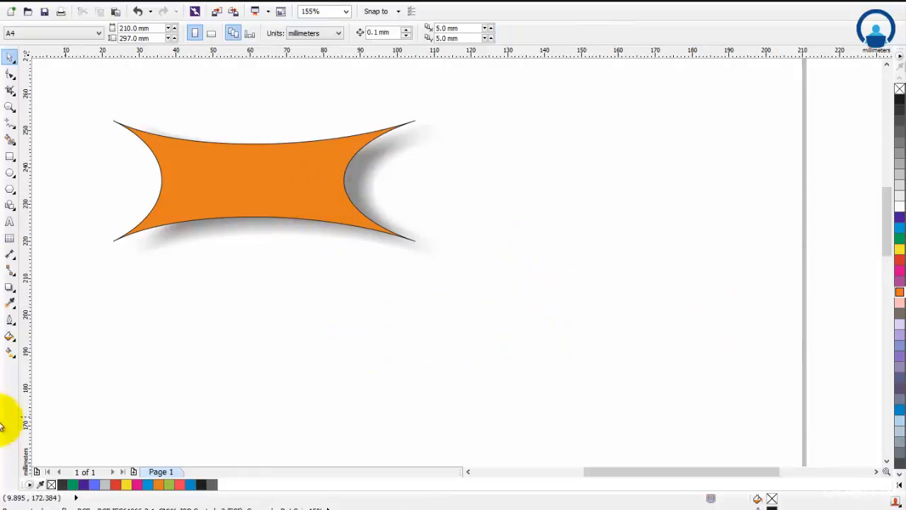
pyautogui.click(10, 156)
pyautogui.moveTo(608, 142); pyautogui.dragTo(739, 331)
pyautogui.click(10, 57)
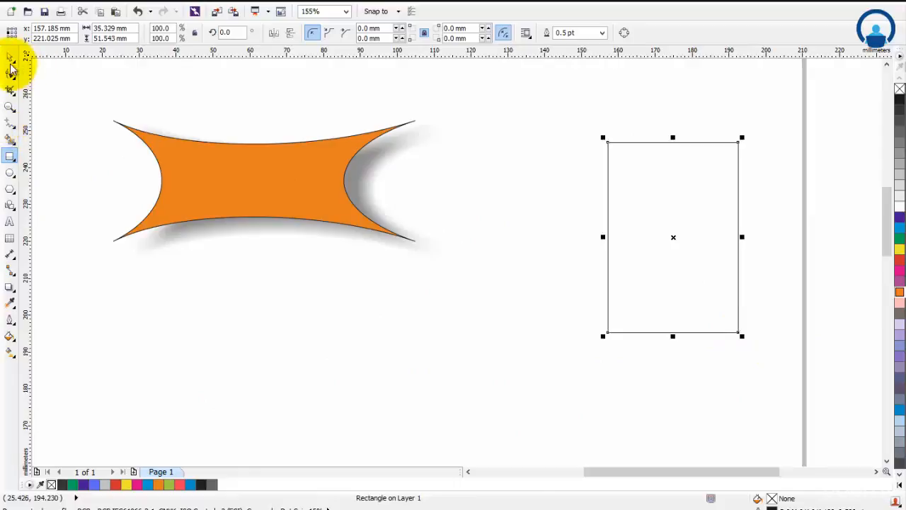
# Set the Attributes Eyedropper to also copy the Perspective, Envelope, Blend, Extrude, Contour, Lens, PowerClip and Drop Shadow effects.
pyautogui.click(10, 286)
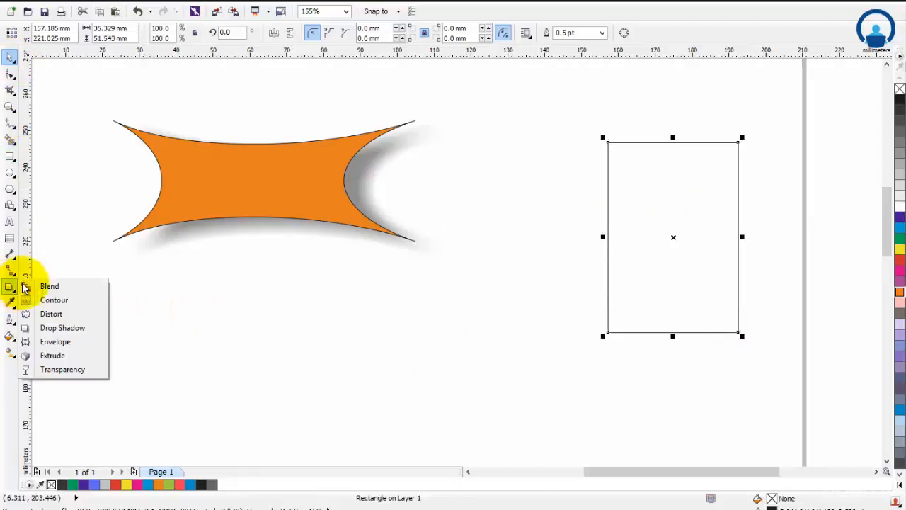
pyautogui.moveTo(11, 304)
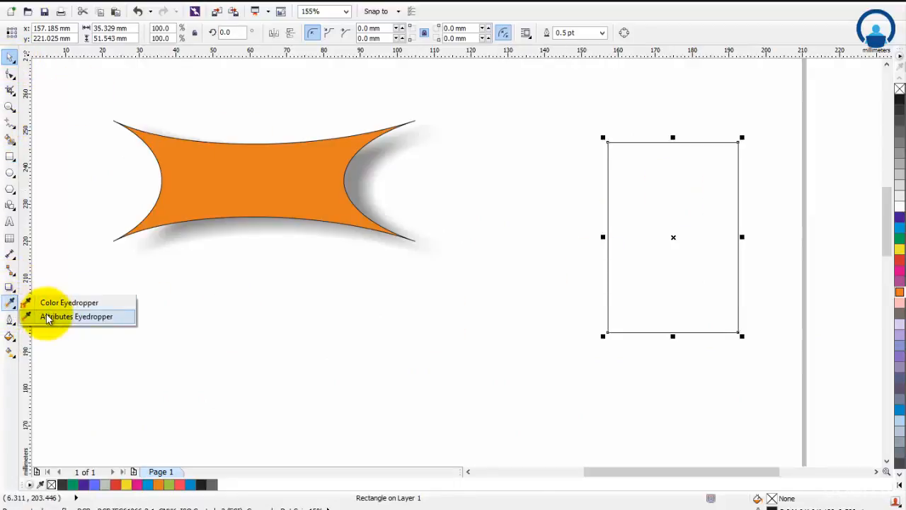
pyautogui.click(43, 317)
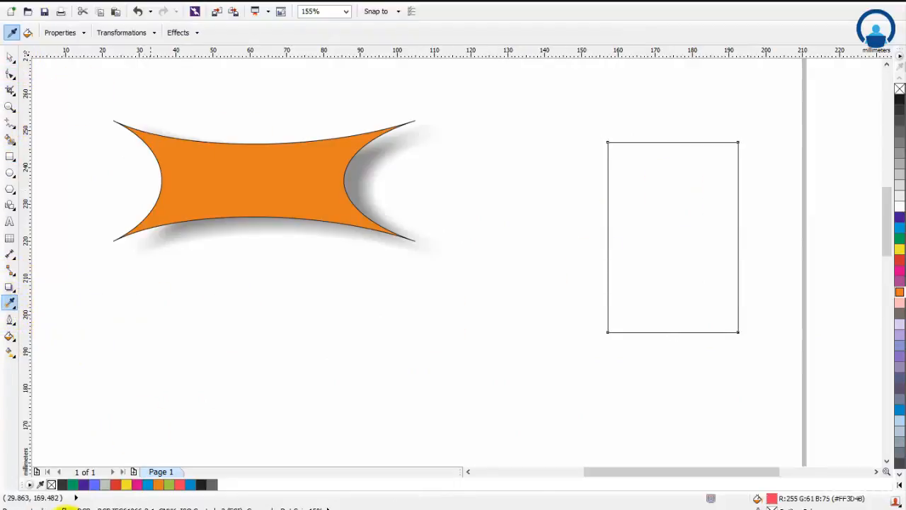
pyautogui.click(178, 32)
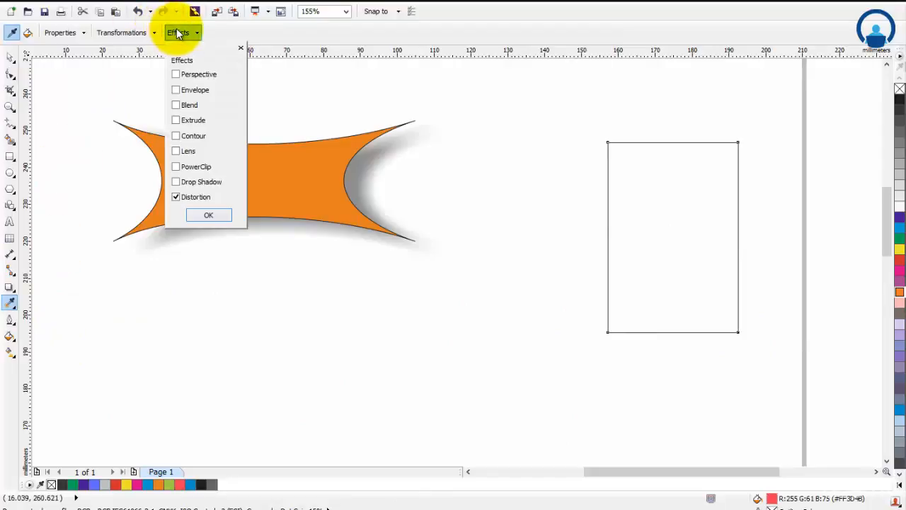
pyautogui.click(180, 75)
pyautogui.click(180, 90)
pyautogui.click(180, 105)
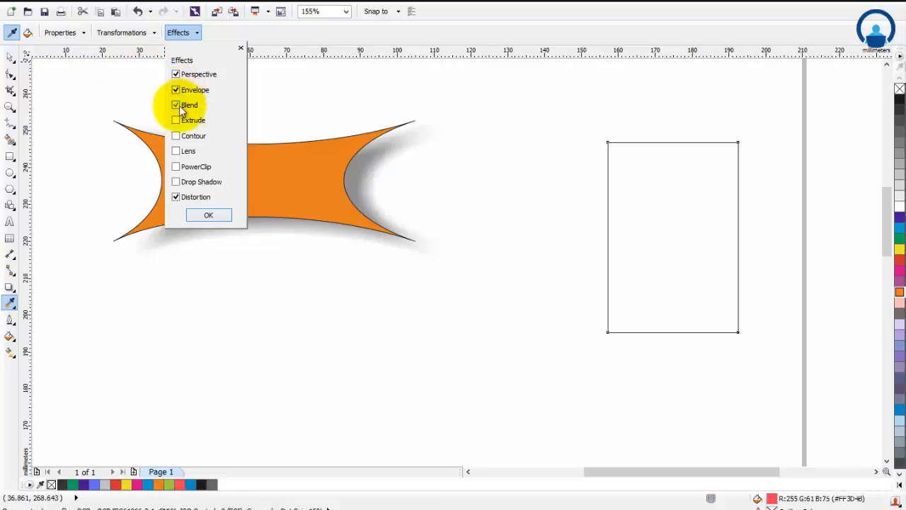
pyautogui.click(181, 152)
pyautogui.click(185, 182)
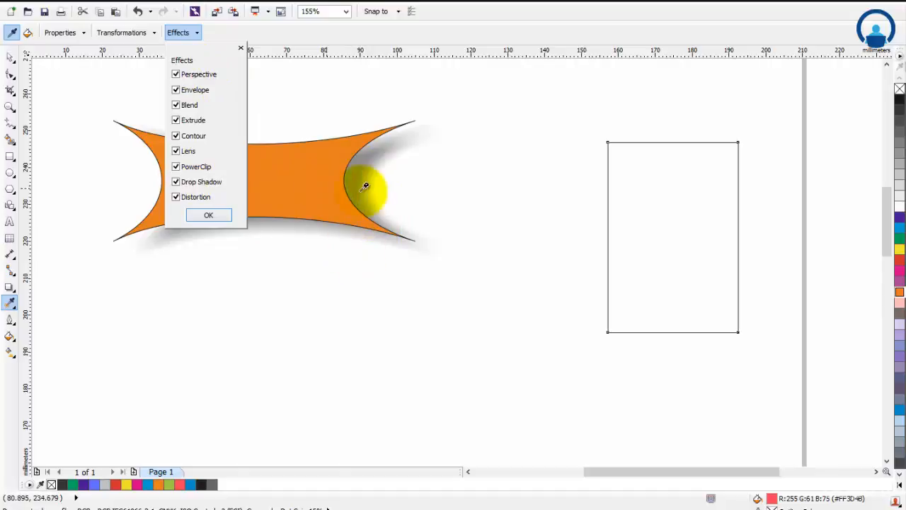
pyautogui.click(210, 214)
# Copy the shadowed shape's attributes onto the rectangle, including size, rotation and position, and move the resulting shape below and to the right of the original.
pyautogui.click(127, 33)
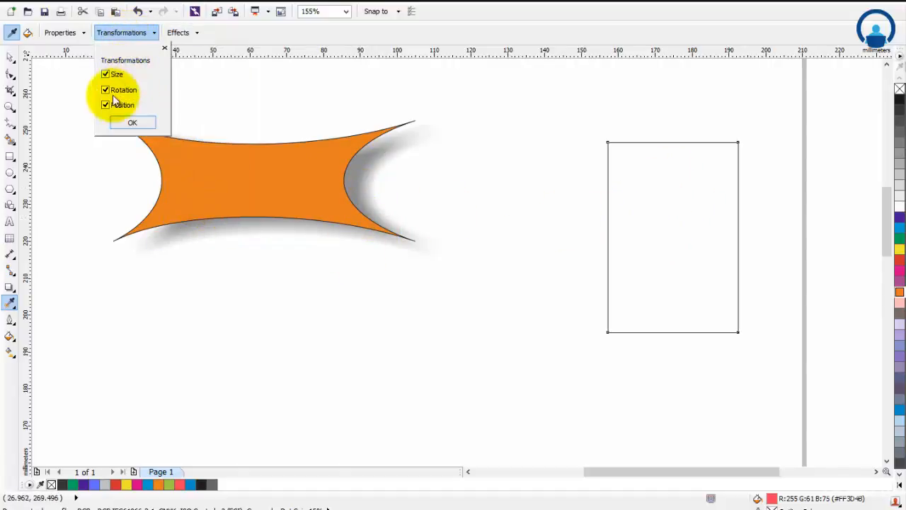
pyautogui.click(147, 124)
pyautogui.click(172, 146)
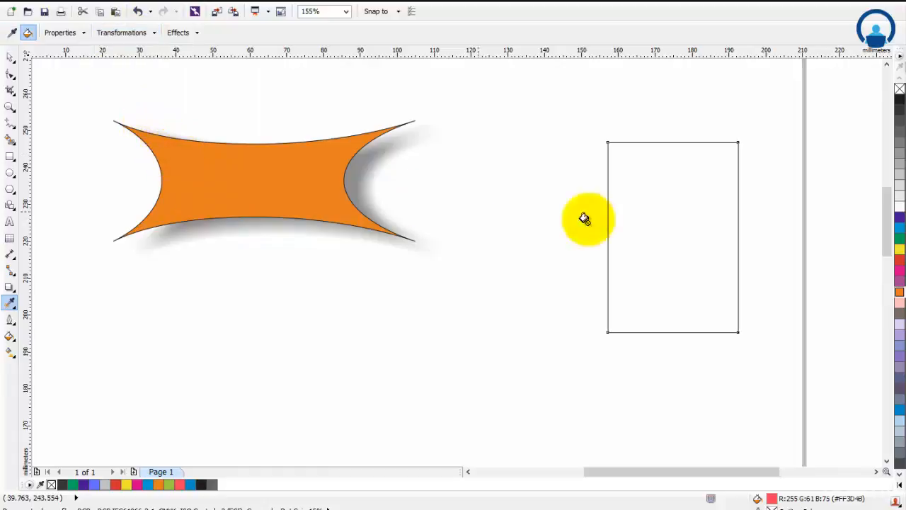
pyautogui.click(694, 195)
pyautogui.click(14, 59)
pyautogui.moveTo(325, 202); pyautogui.dragTo(654, 311)
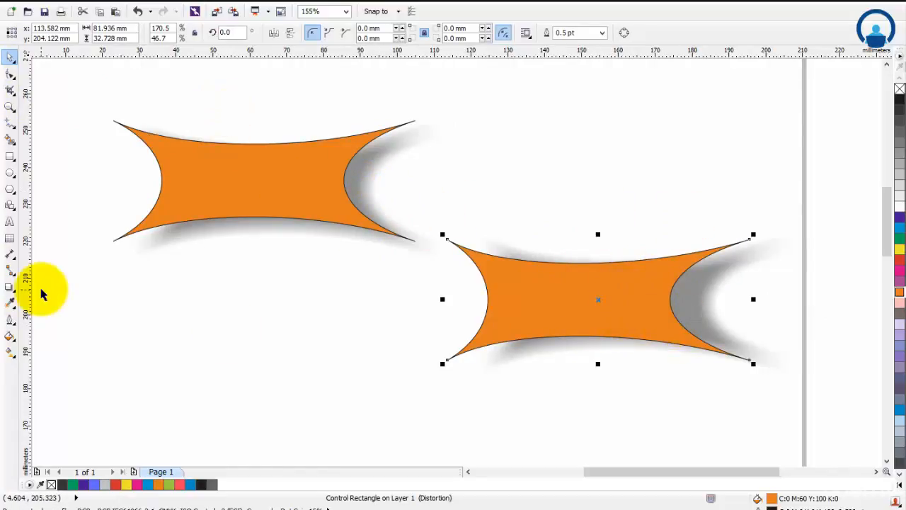
# Review the Attributes Eyedropper's effects, transformations and properties options used for the copy, and return to the Pick tool.
pyautogui.click(13, 291)
pyautogui.click(10, 303)
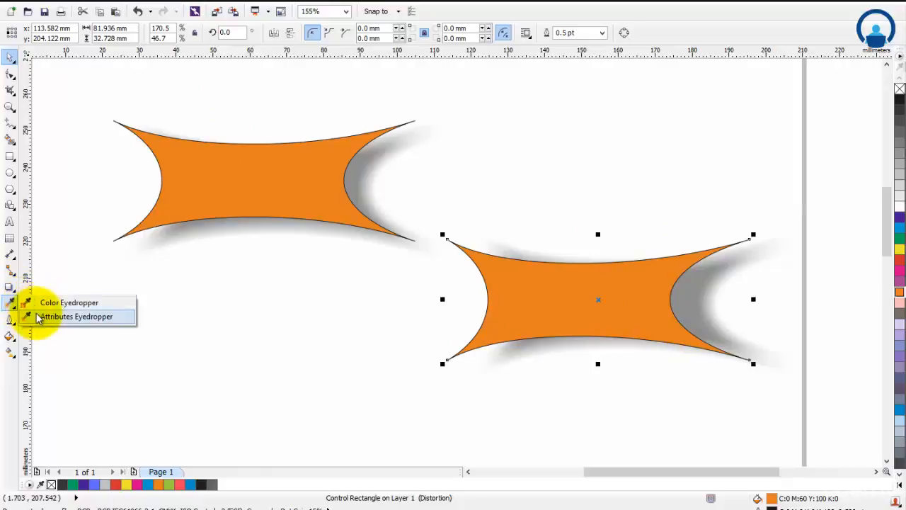
pyautogui.click(39, 315)
pyautogui.click(179, 33)
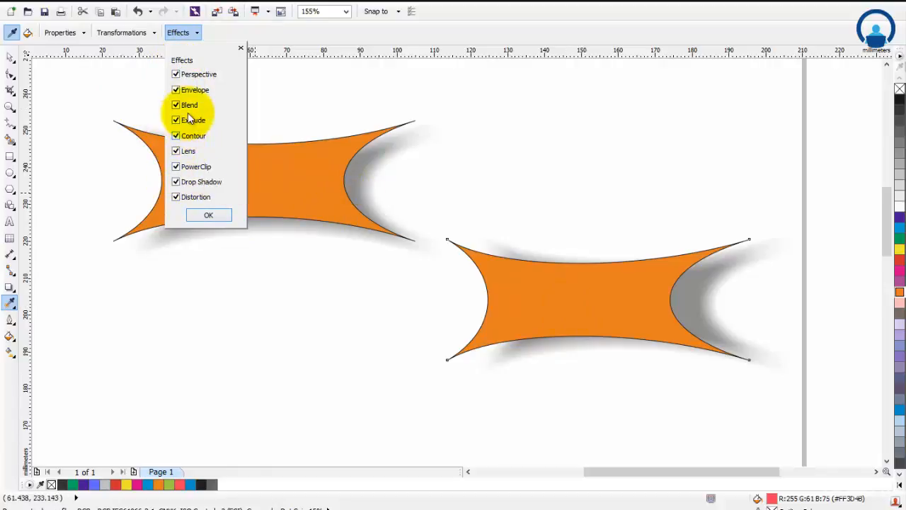
pyautogui.click(150, 32)
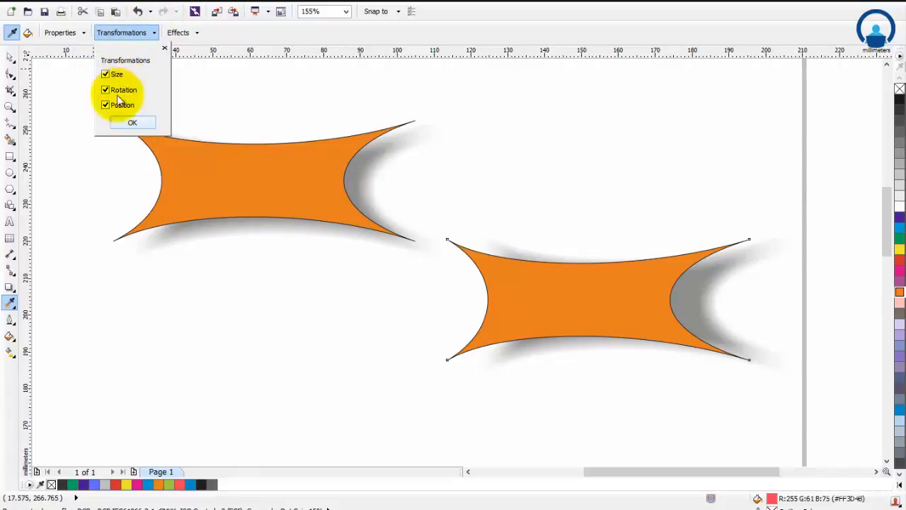
pyautogui.click(129, 122)
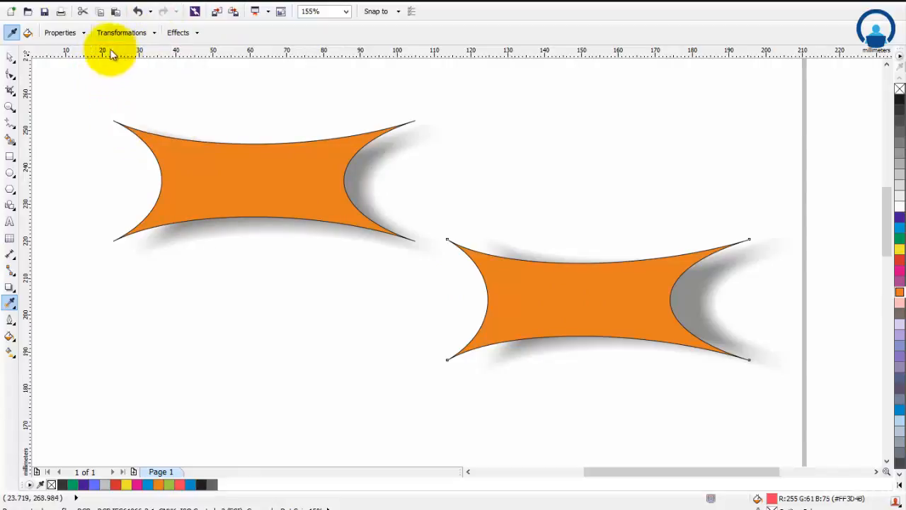
pyautogui.click(64, 35)
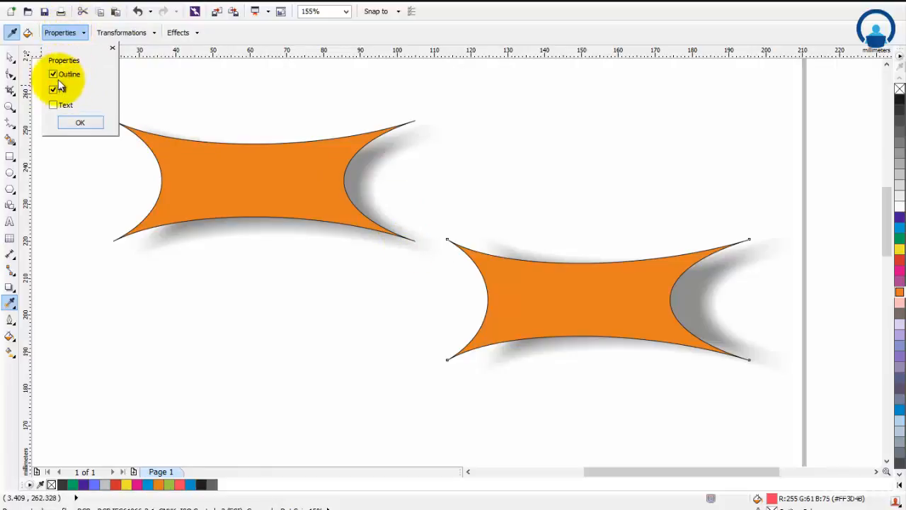
pyautogui.click(80, 123)
pyautogui.click(63, 33)
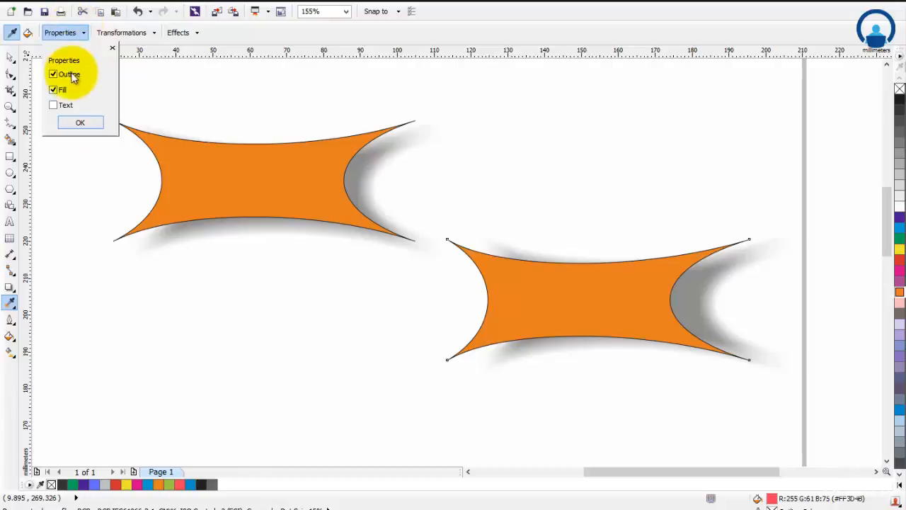
pyautogui.click(94, 124)
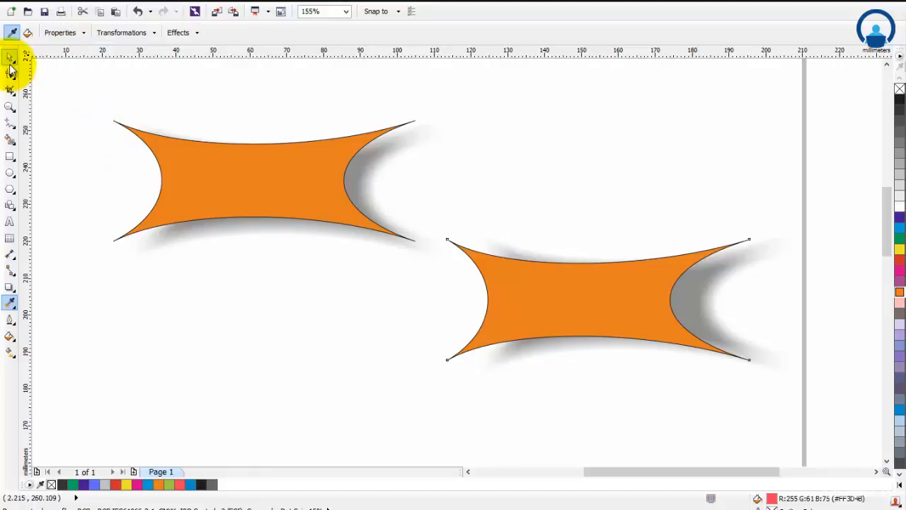
pyautogui.click(16, 304)
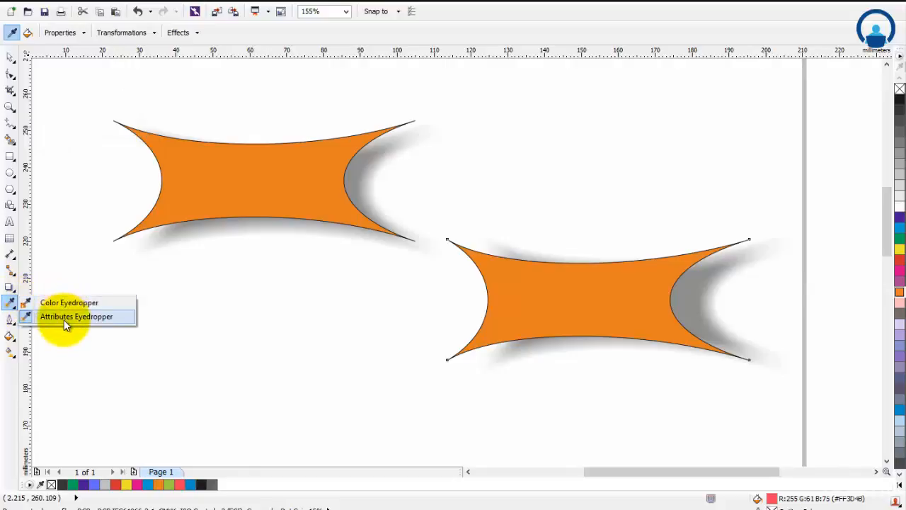
pyautogui.click(64, 319)
pyautogui.click(9, 56)
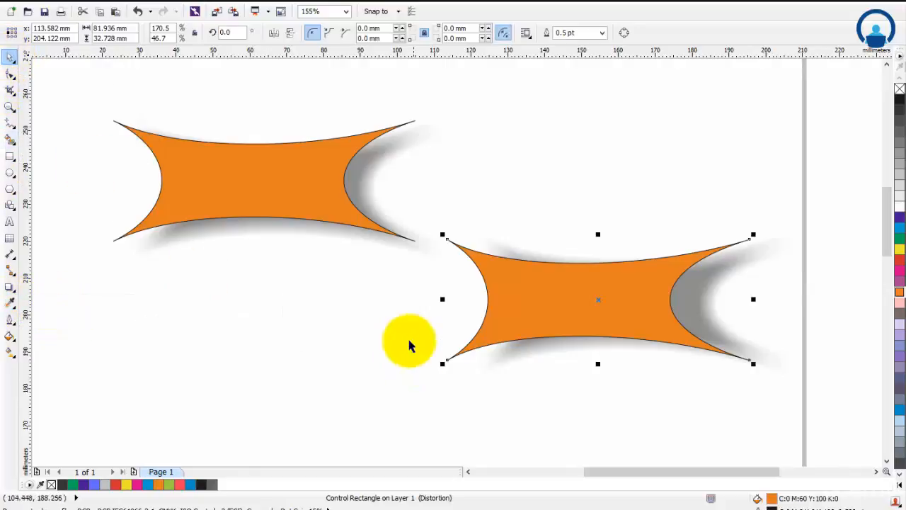